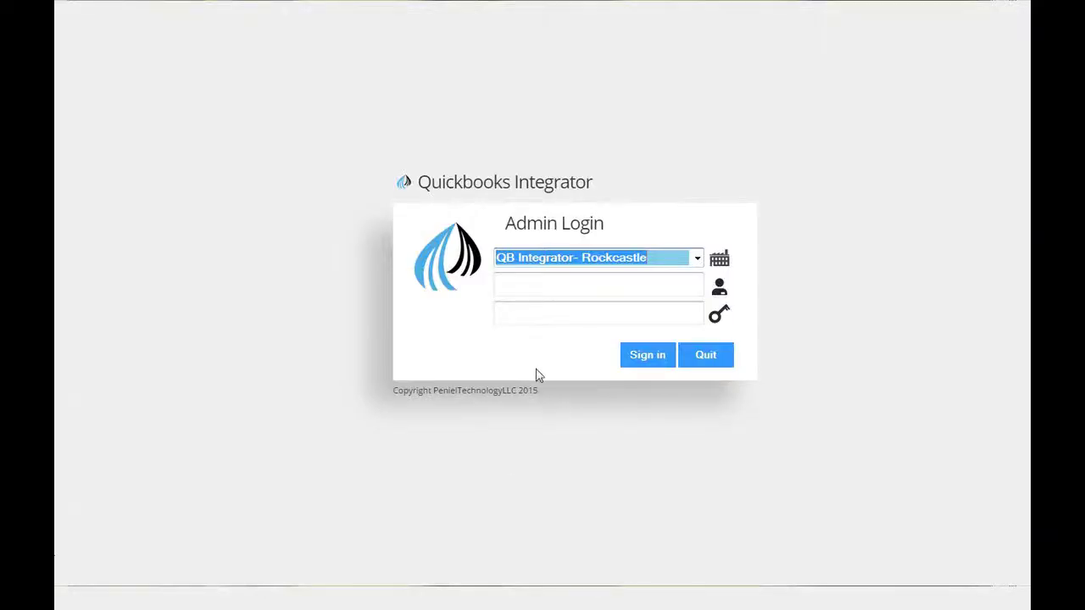
- Sign in as admin with the admin password to the QB Integrator- Rockcastle company
{"action": "left_click", "coordinate": [565, 292]}
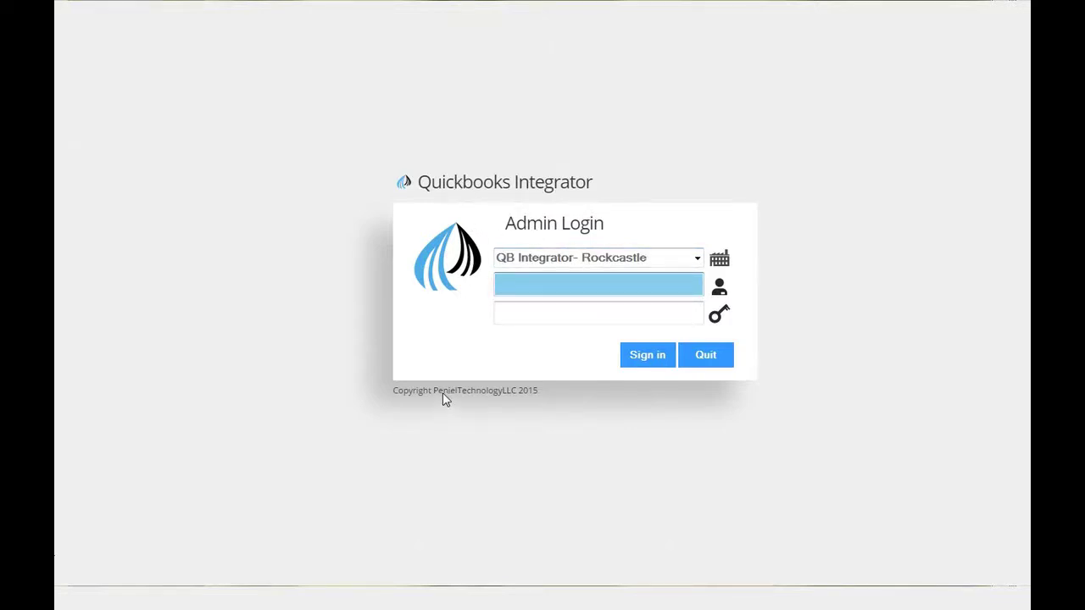
{"action": "left_click", "coordinate": [698, 259]}
{"action": "left_click", "coordinate": [698, 258]}
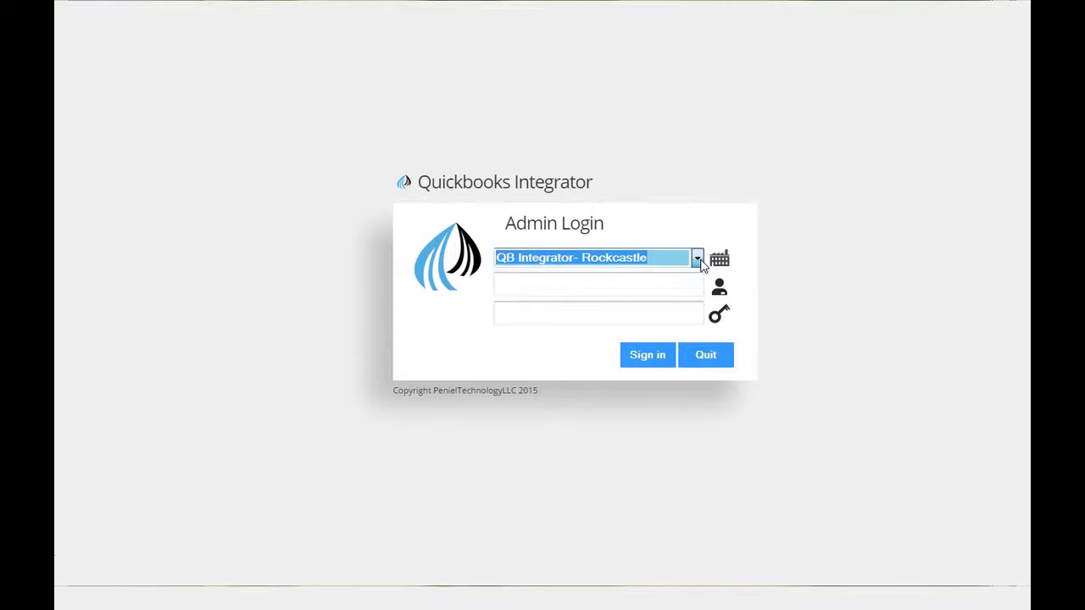
{"action": "left_click", "coordinate": [617, 287]}
{"action": "type", "text": "admin"}
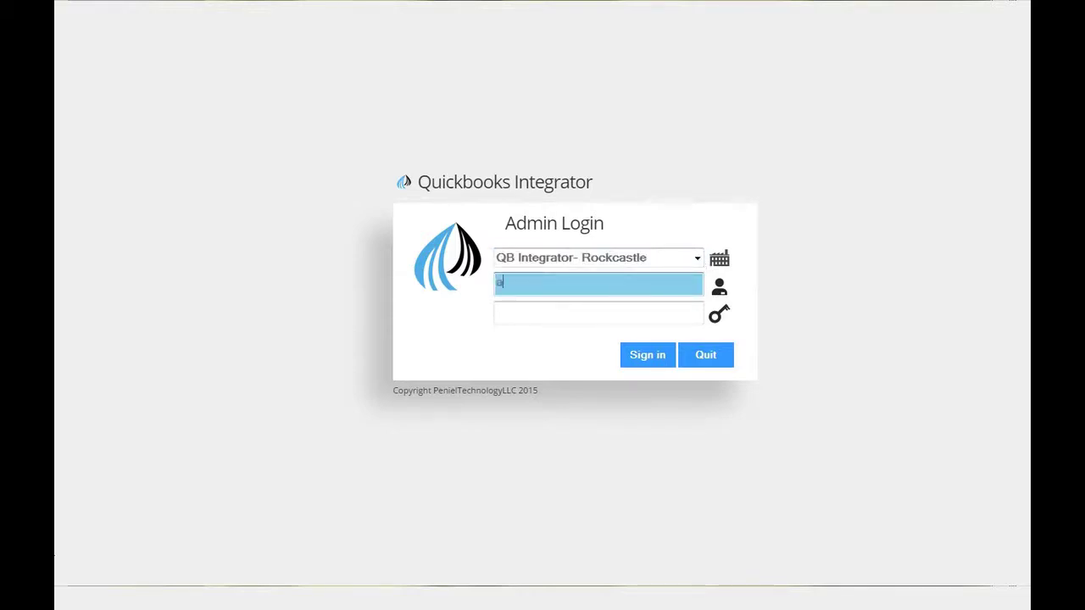
{"action": "left_click", "coordinate": [603, 310]}
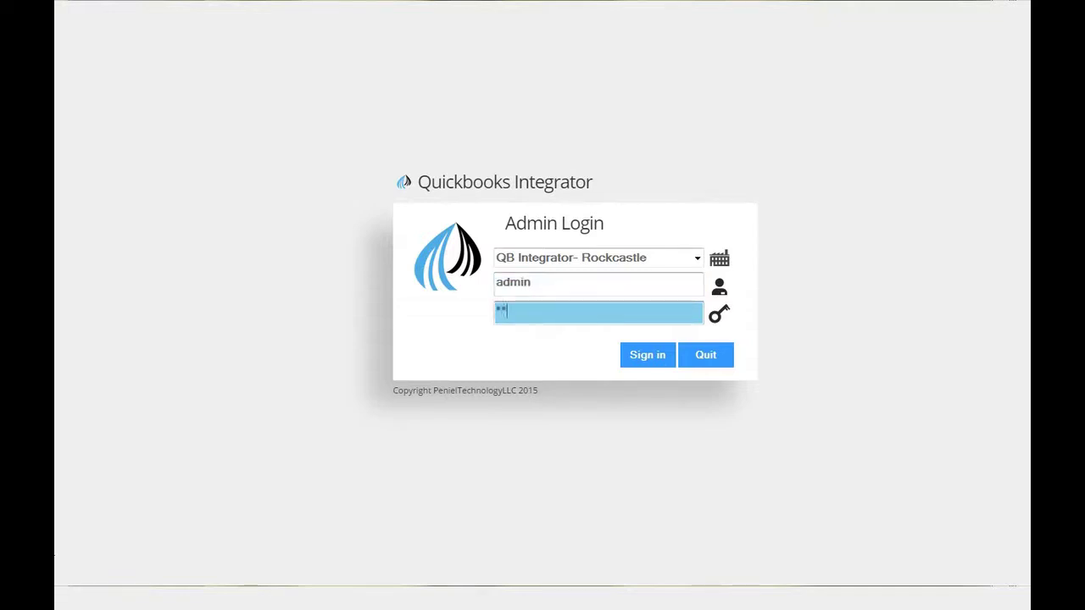
{"action": "left_click", "coordinate": [637, 349]}
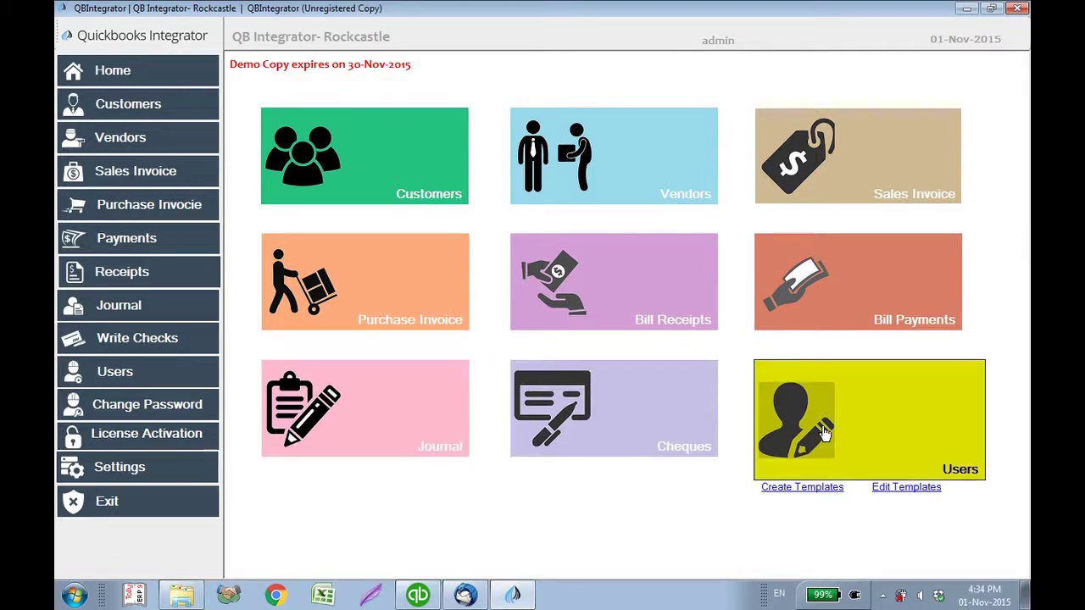
- Browse the Customers and Vendors lists, ending on the Sales Invoice Entry List
{"action": "left_click", "coordinate": [156, 103]}
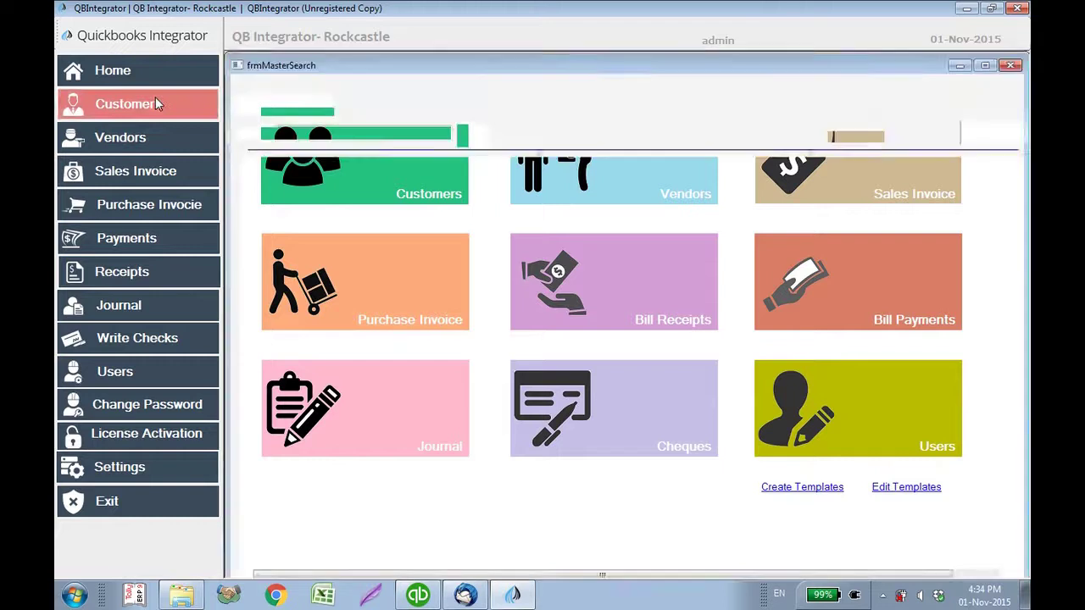
{"action": "left_click", "coordinate": [150, 135]}
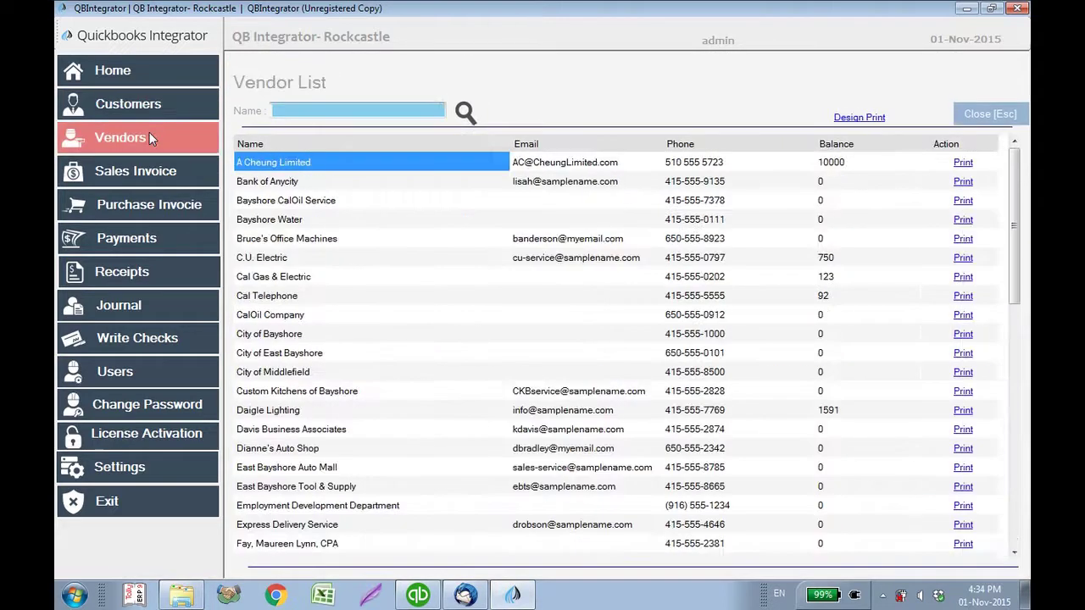
{"action": "left_click", "coordinate": [144, 169]}
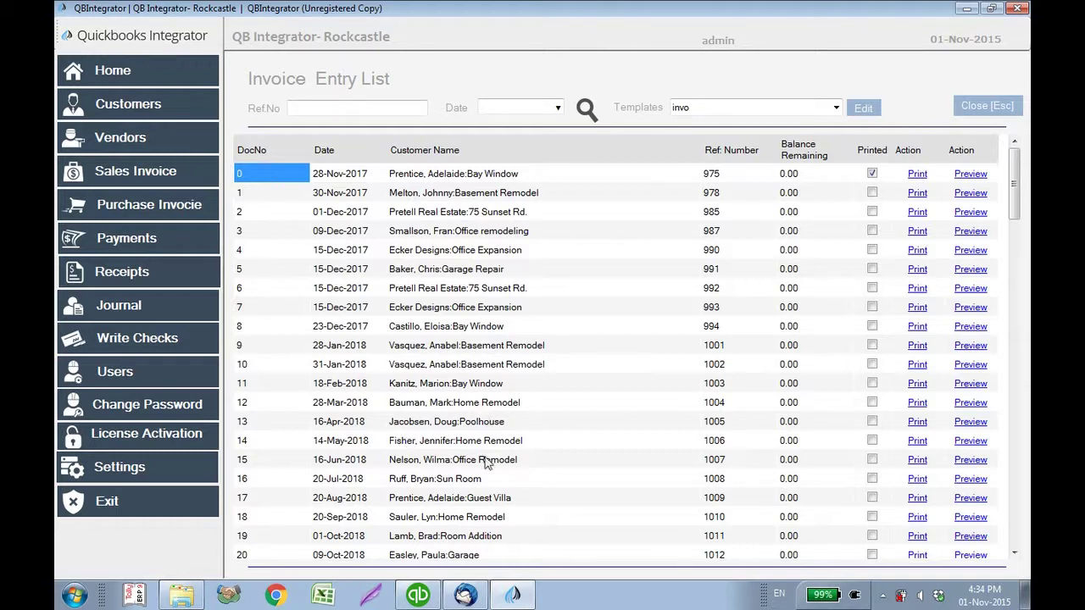
- In QuickBooks Enterprise, review the Customer and Vendor Centers, then close both to reach Home
{"action": "left_click", "coordinate": [417, 595]}
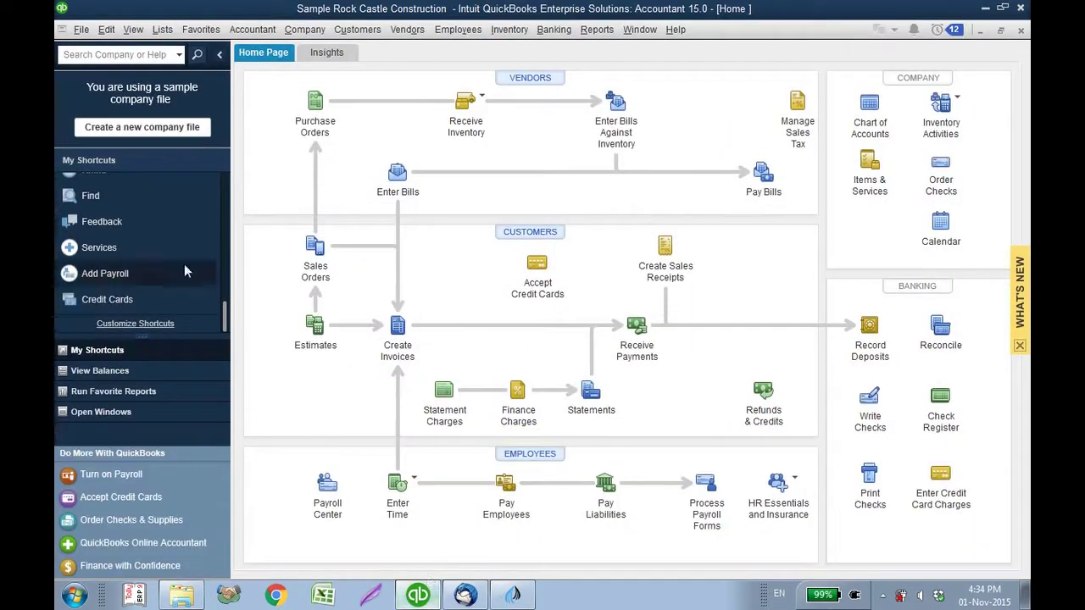
{"action": "scroll", "coordinate": [140, 237], "scroll_direction": "up", "scroll_amount": 3}
{"action": "scroll", "coordinate": [140, 203], "scroll_direction": "up", "scroll_amount": 3}
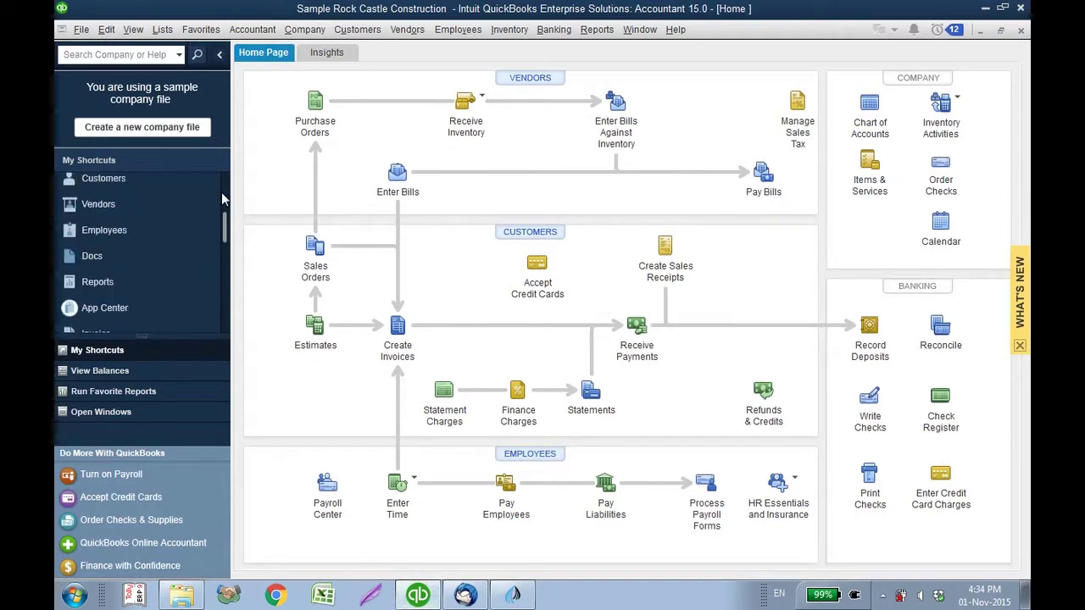
{"action": "left_click", "coordinate": [133, 179]}
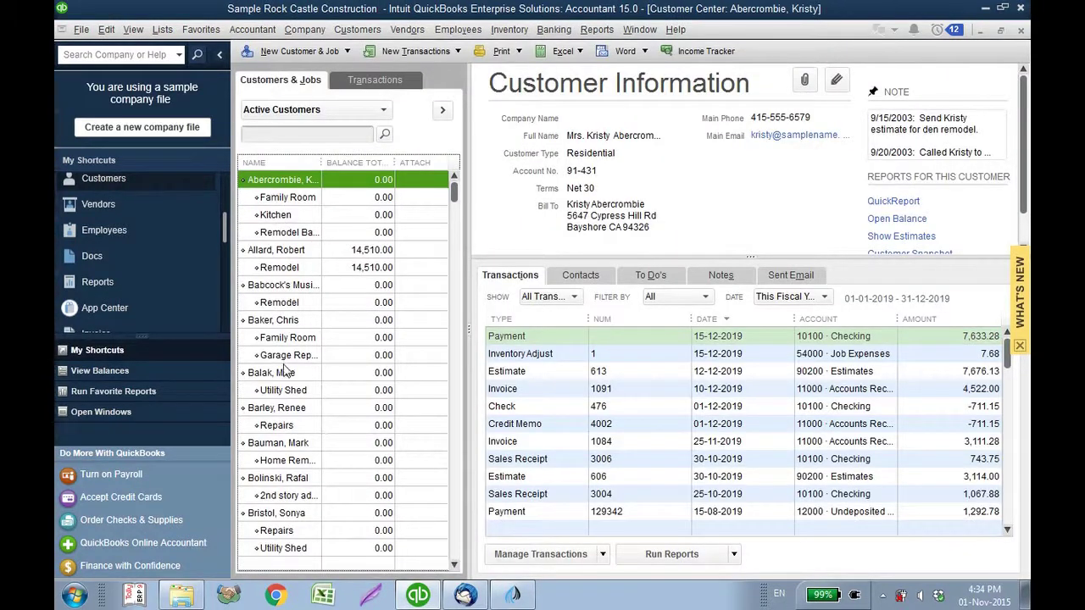
{"action": "left_click", "coordinate": [138, 205]}
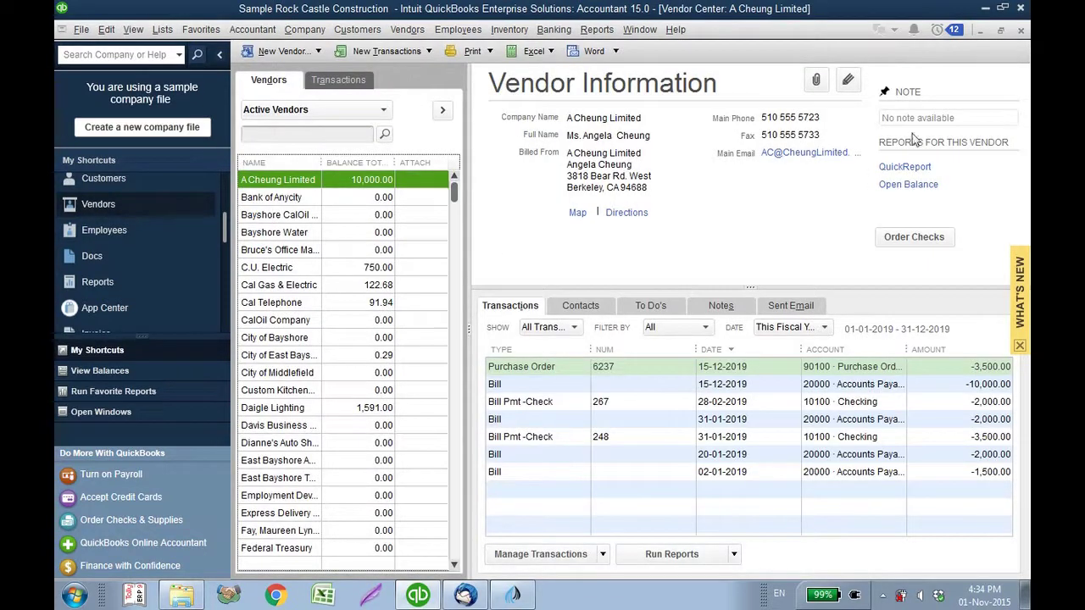
{"action": "left_click", "coordinate": [1021, 31]}
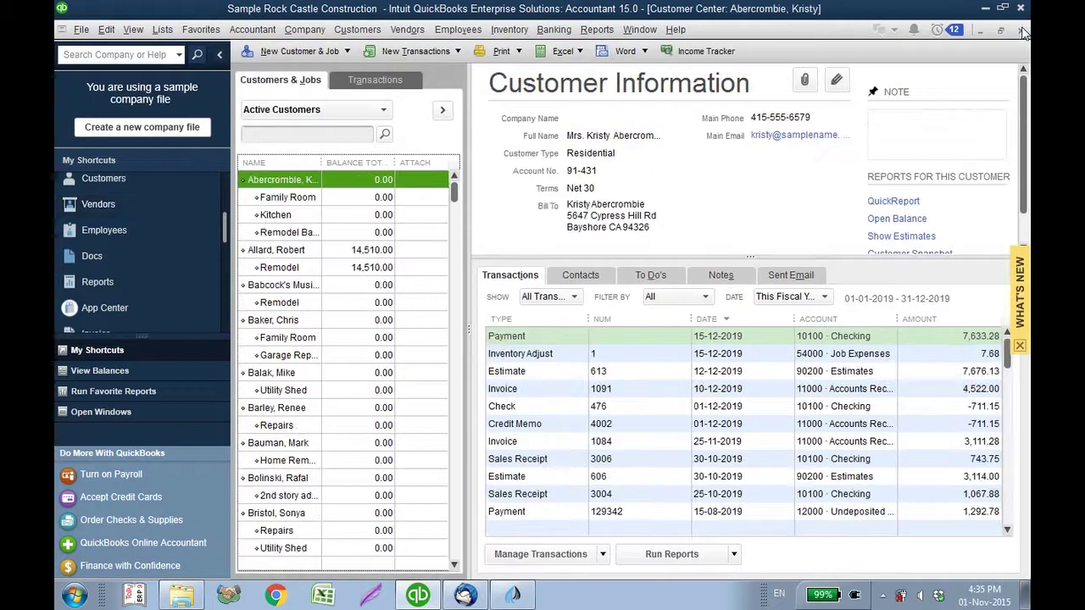
{"action": "left_click", "coordinate": [1021, 31]}
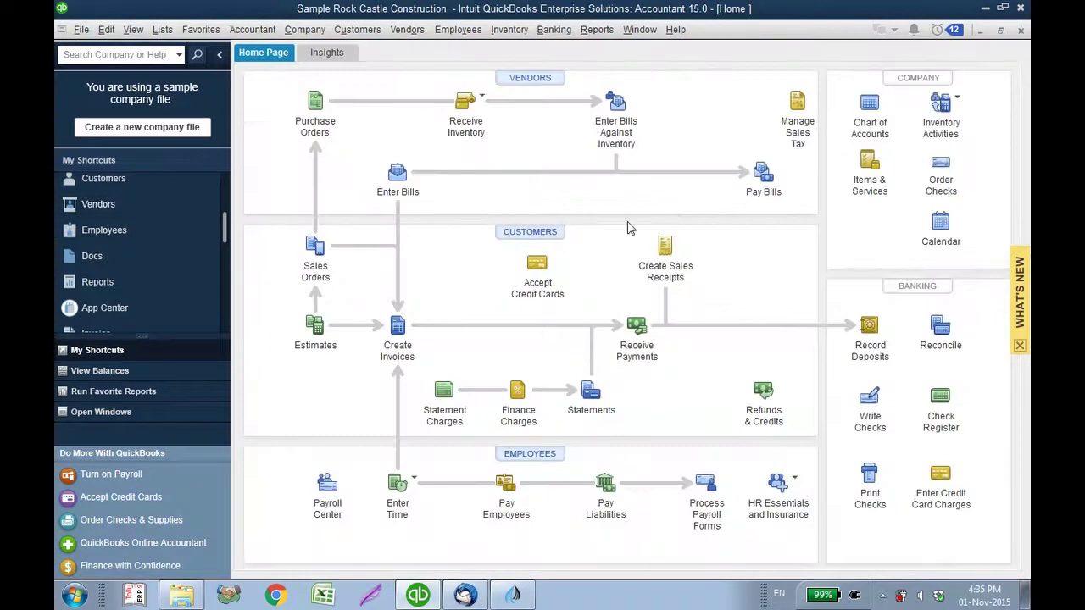
{"action": "left_click", "coordinate": [396, 339]}
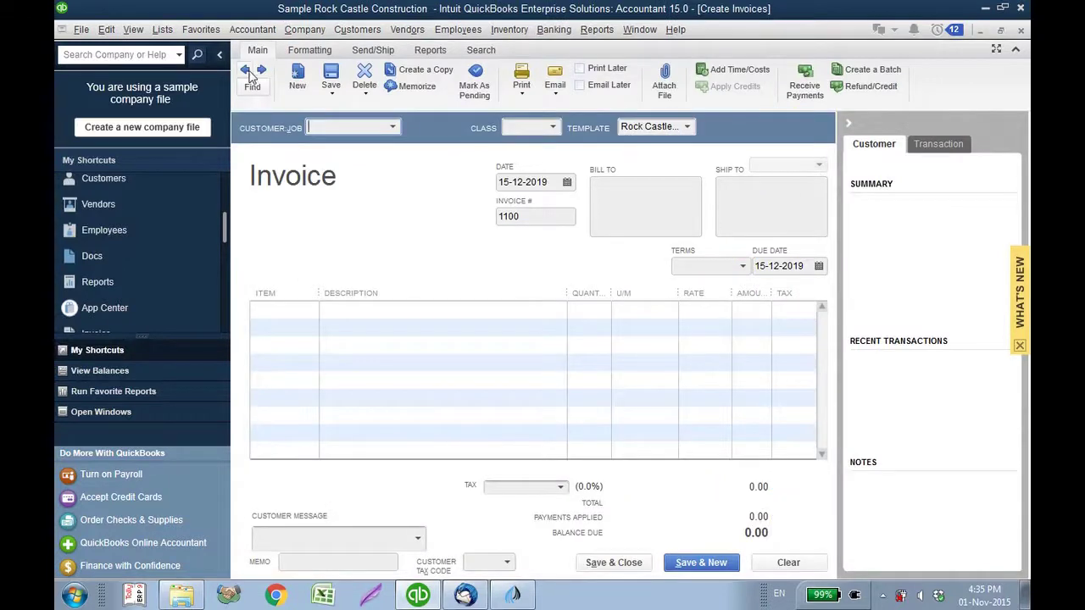
{"action": "left_click", "coordinate": [246, 71]}
{"action": "left_click", "coordinate": [246, 71]}
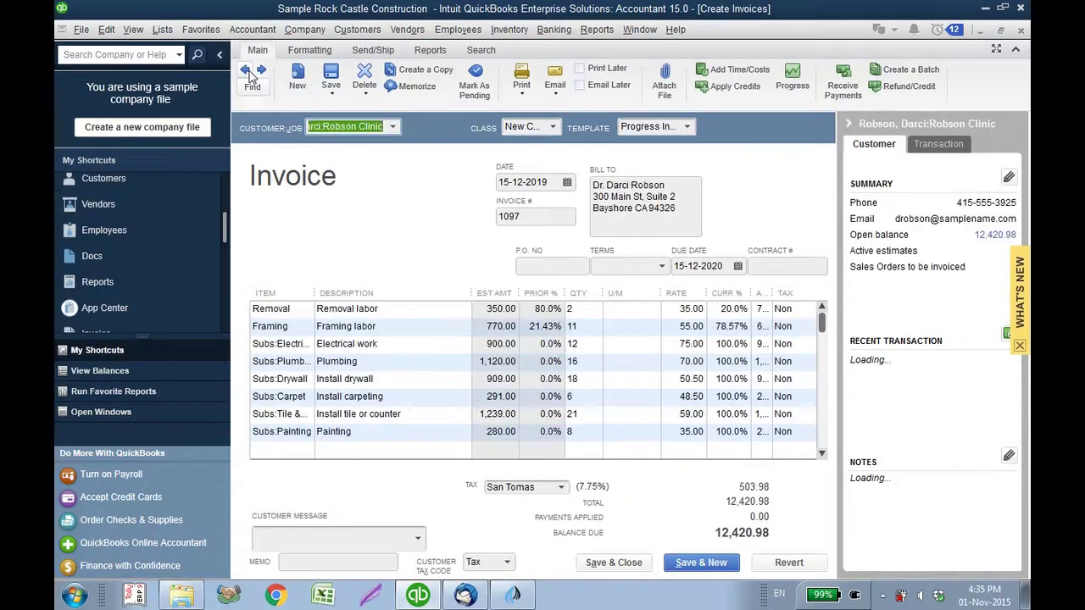
{"action": "left_click", "coordinate": [246, 71]}
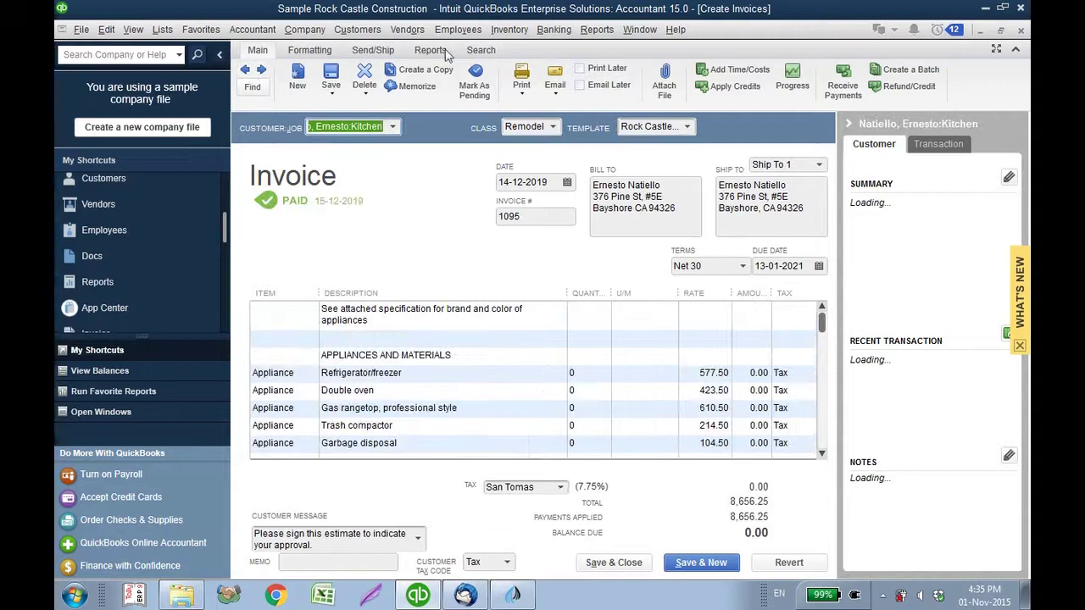
{"action": "left_click", "coordinate": [1021, 31]}
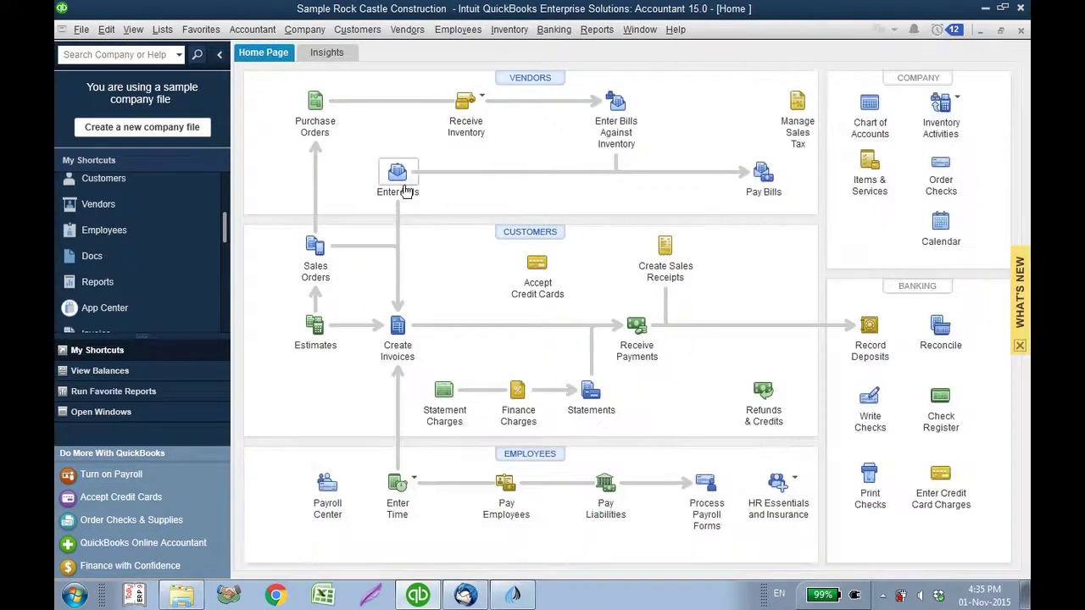
{"action": "left_click", "coordinate": [313, 254]}
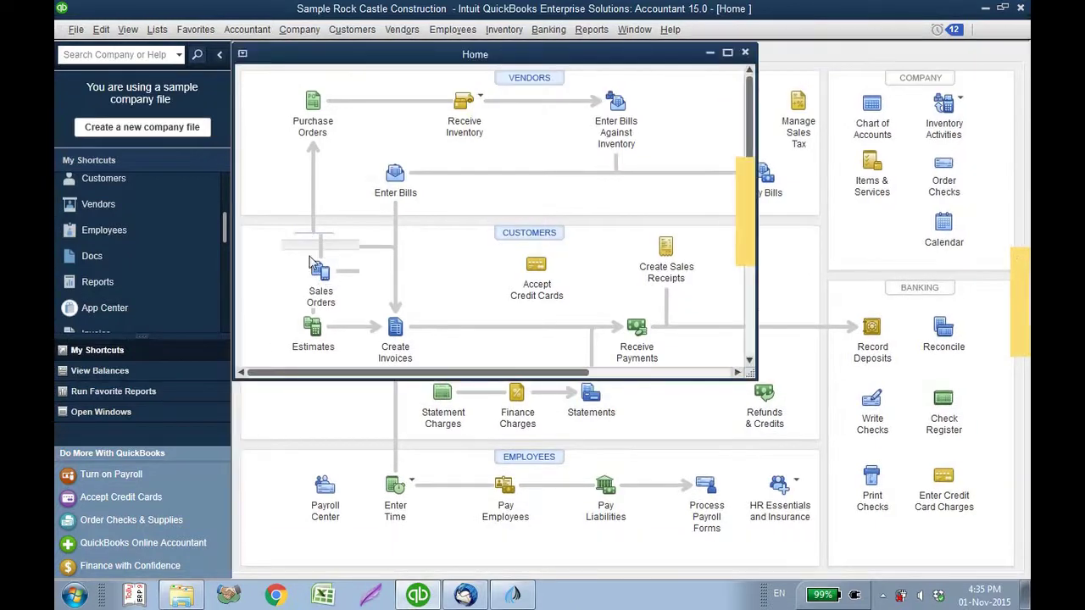
{"action": "left_click", "coordinate": [248, 75]}
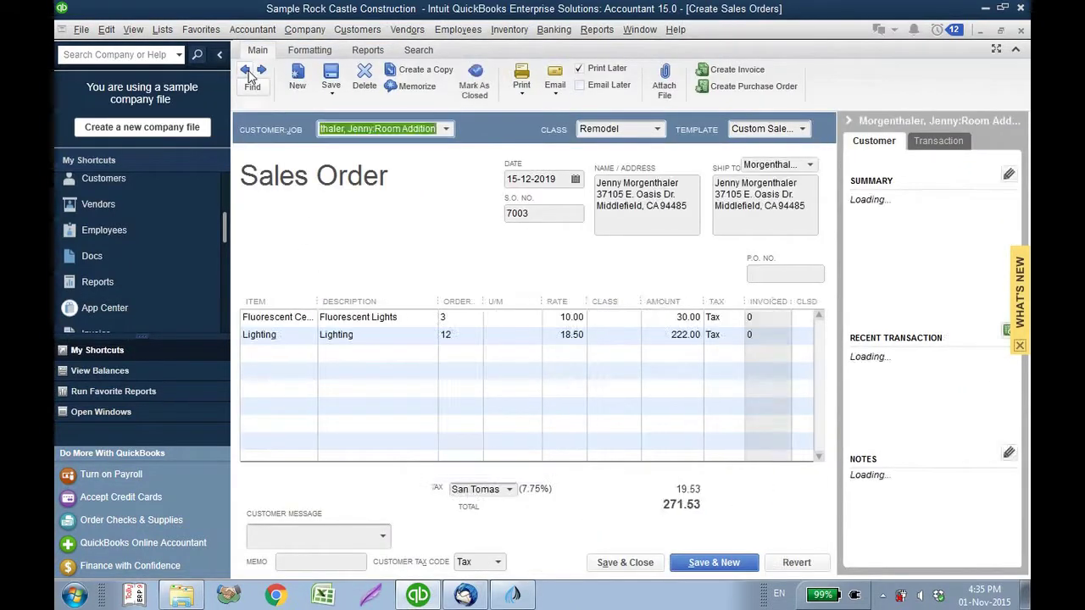
{"action": "left_click", "coordinate": [249, 75]}
{"action": "left_click", "coordinate": [249, 75]}
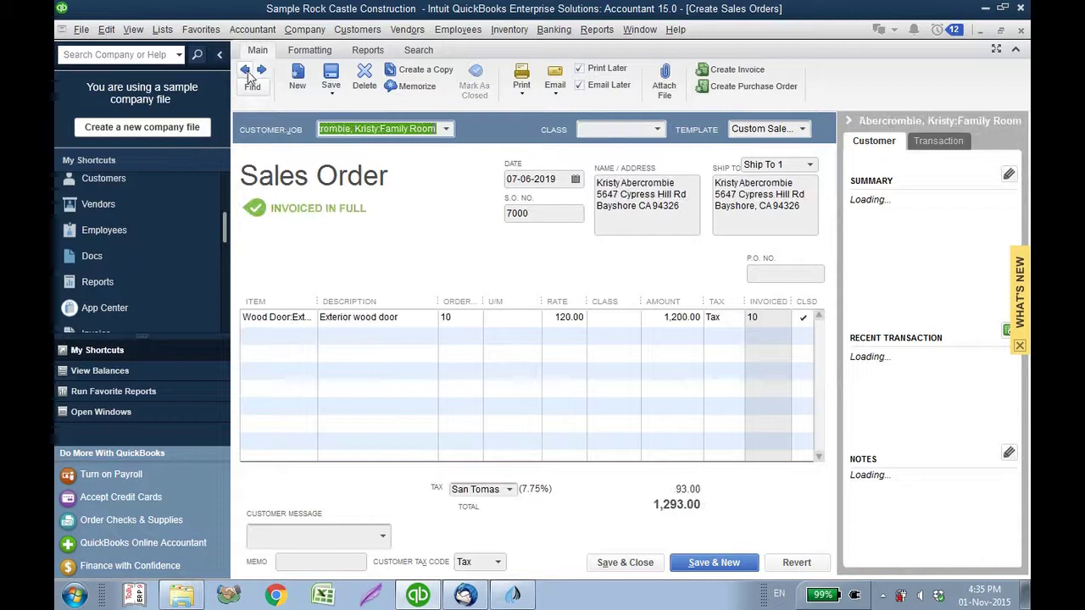
{"action": "left_click", "coordinate": [1021, 31]}
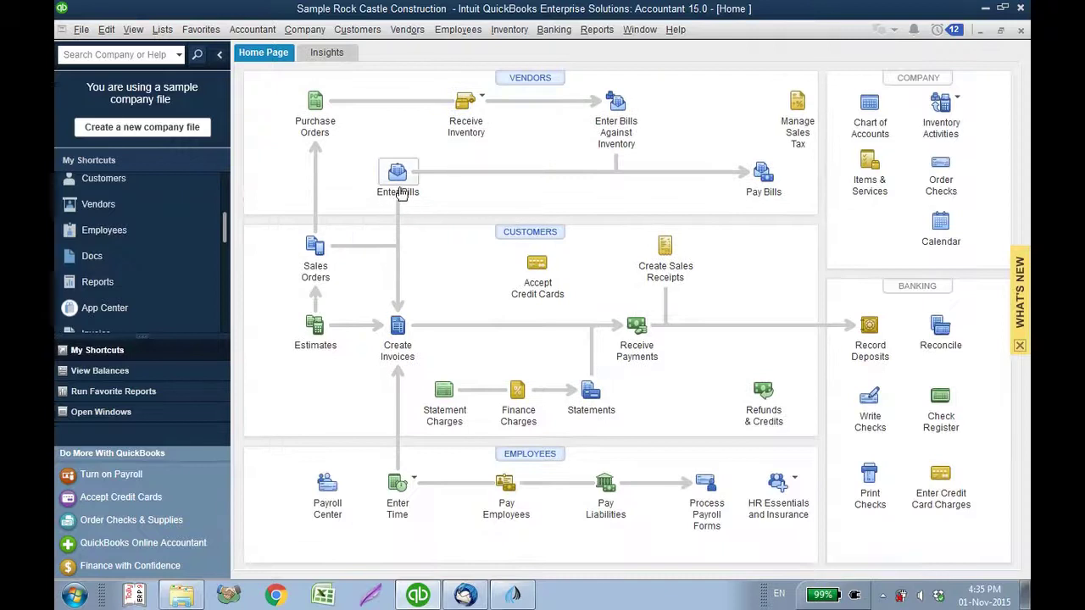
- Page back through earlier saved bills, then show earlier paycheck 10078 in Write Checks
{"action": "left_click", "coordinate": [397, 174]}
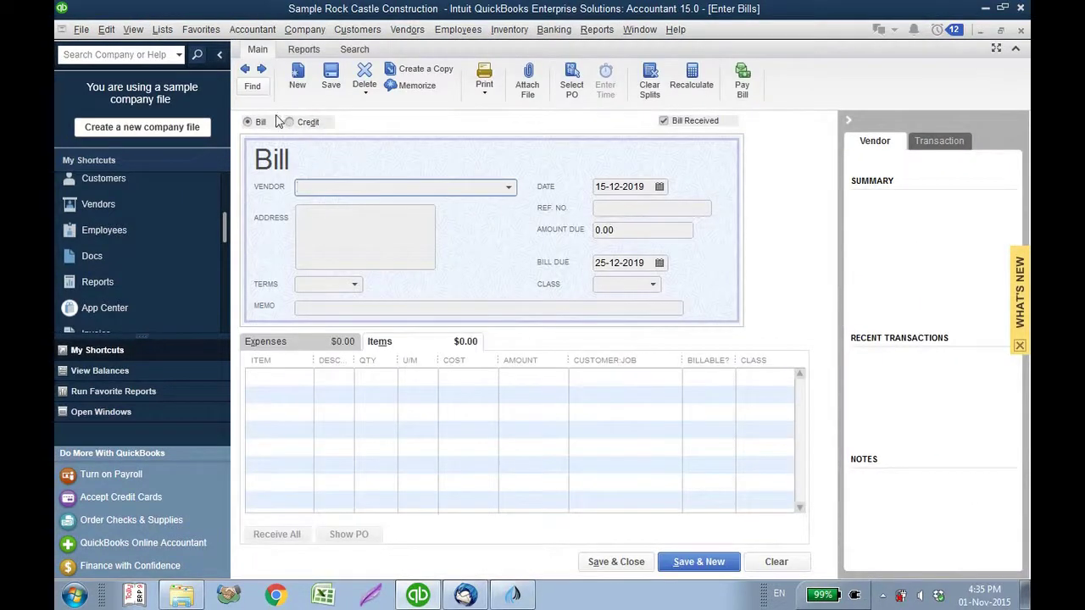
{"action": "left_click", "coordinate": [246, 71]}
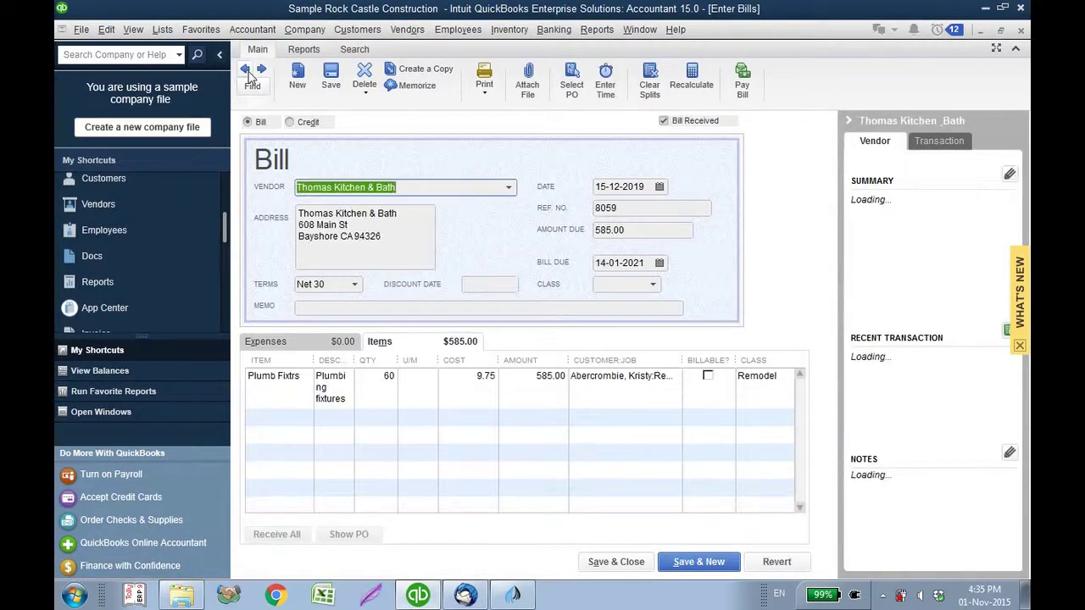
{"action": "left_click", "coordinate": [247, 71]}
{"action": "left_click", "coordinate": [247, 72]}
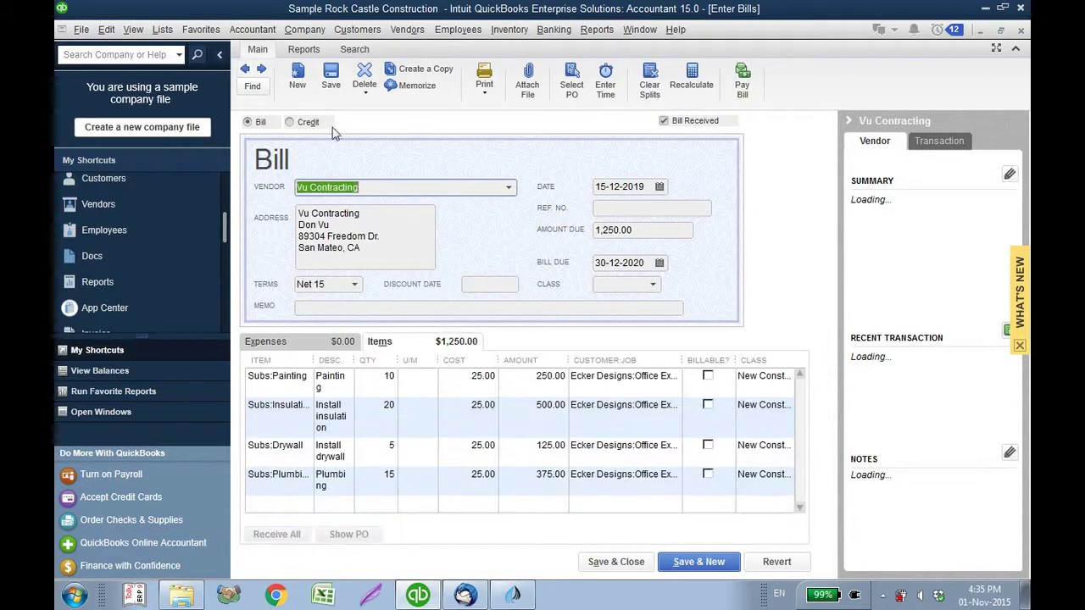
{"action": "left_click", "coordinate": [1022, 31]}
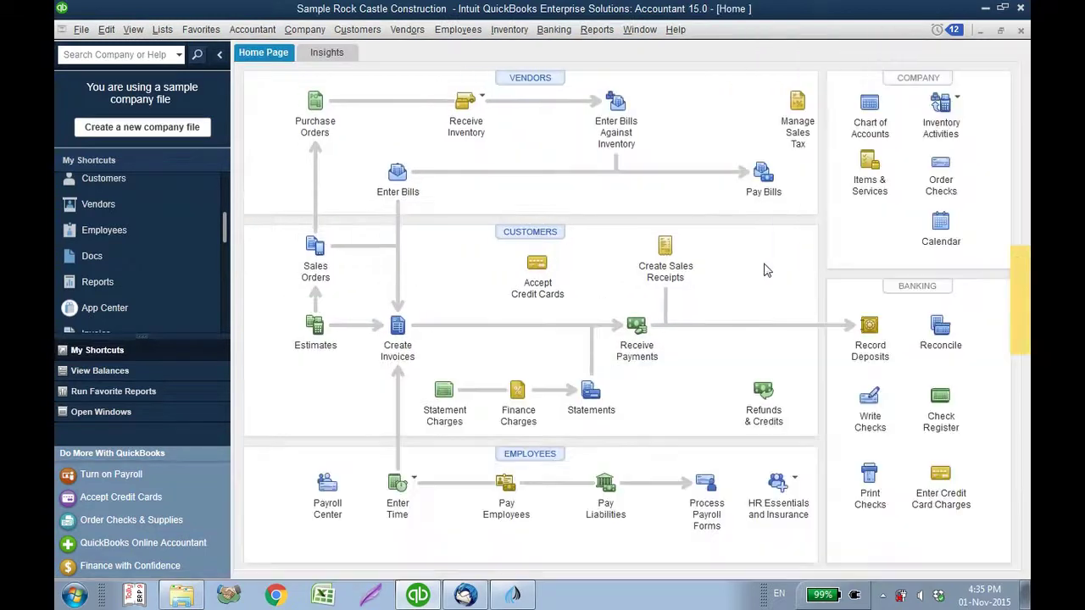
{"action": "left_click", "coordinate": [869, 403]}
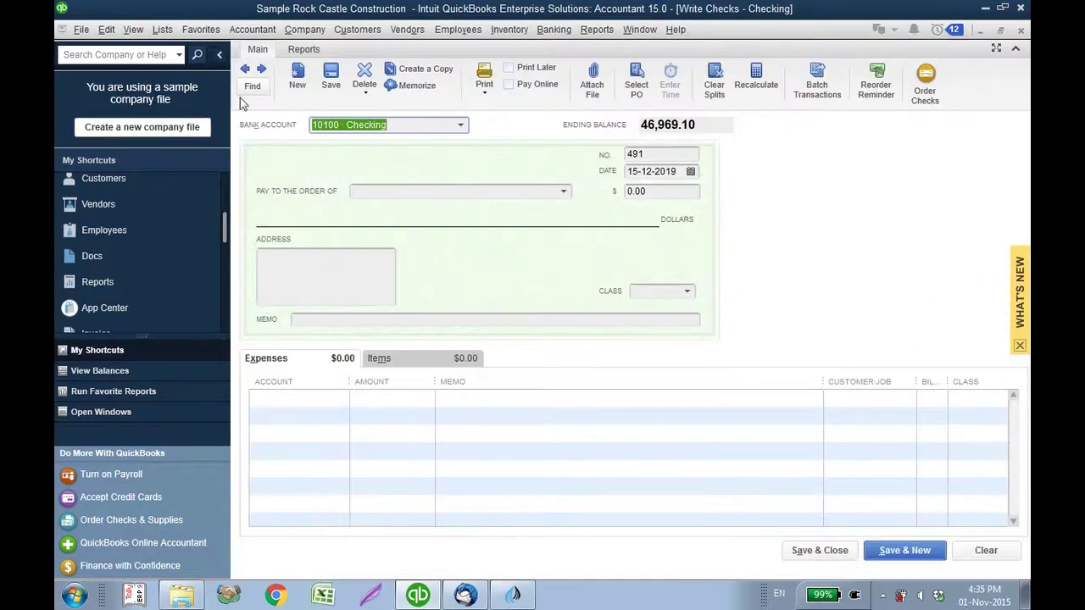
{"action": "left_click", "coordinate": [245, 70]}
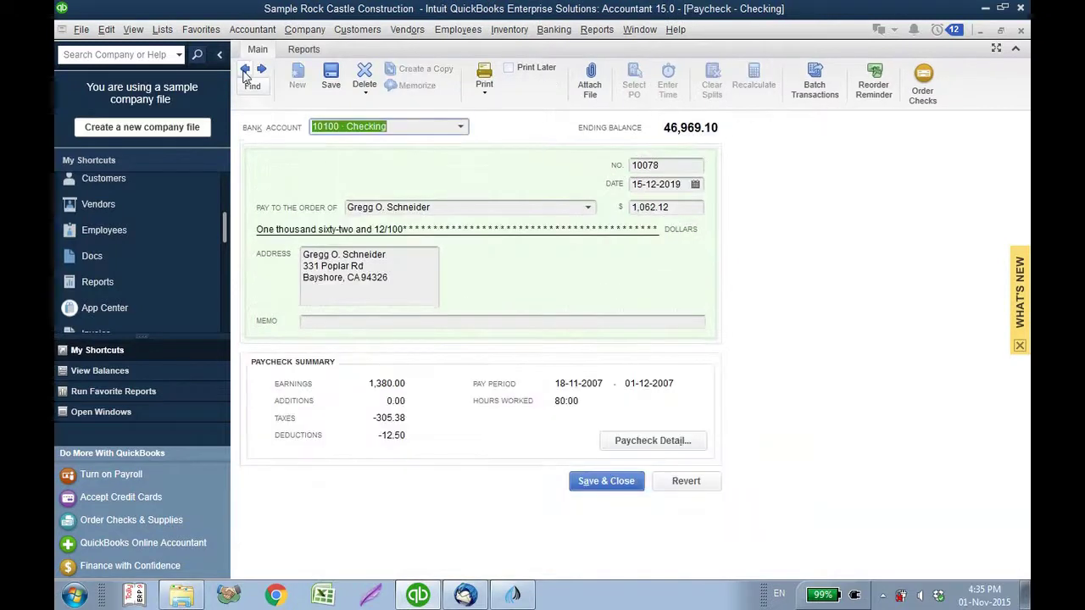
- Back in QB Integrator, browse Purchase Invoice, Payments, Receipts and Journal lists, ending on Write Checks
{"action": "left_click", "coordinate": [511, 593]}
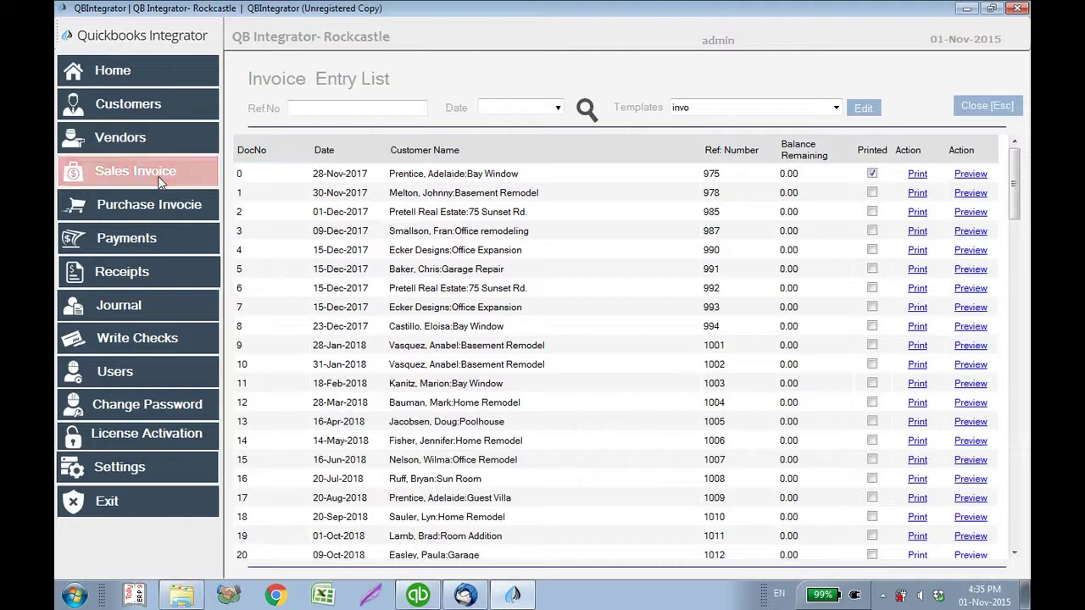
{"action": "left_click", "coordinate": [200, 206]}
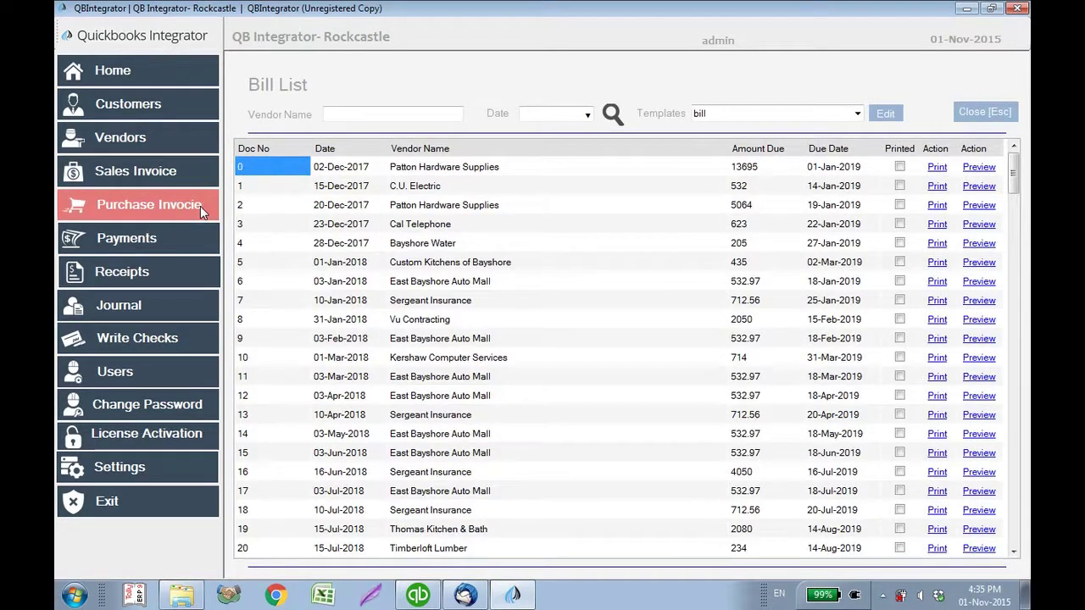
{"action": "left_click", "coordinate": [140, 244]}
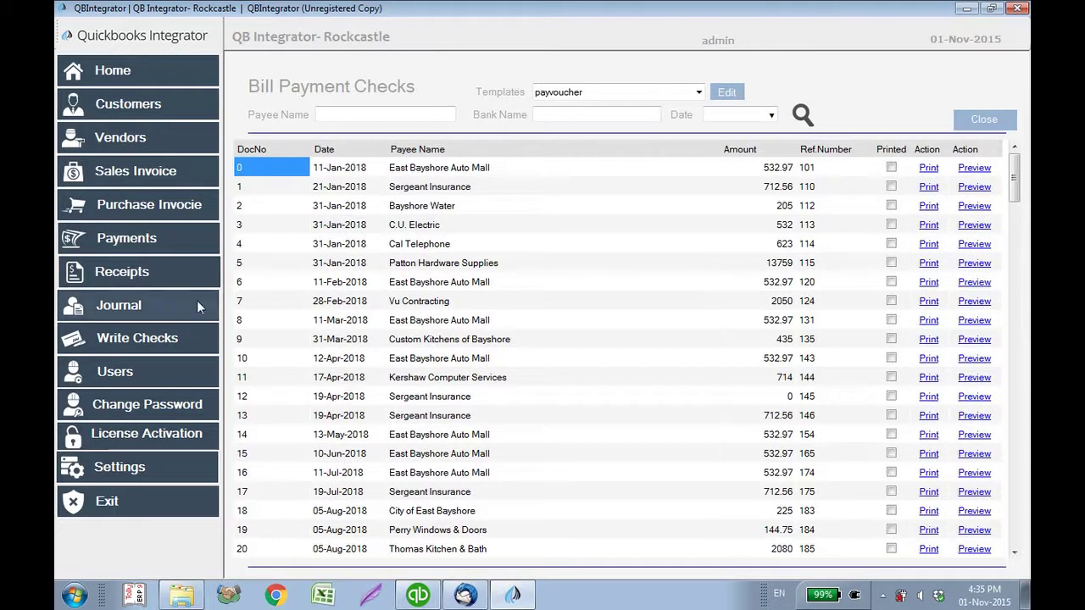
{"action": "left_click", "coordinate": [162, 273]}
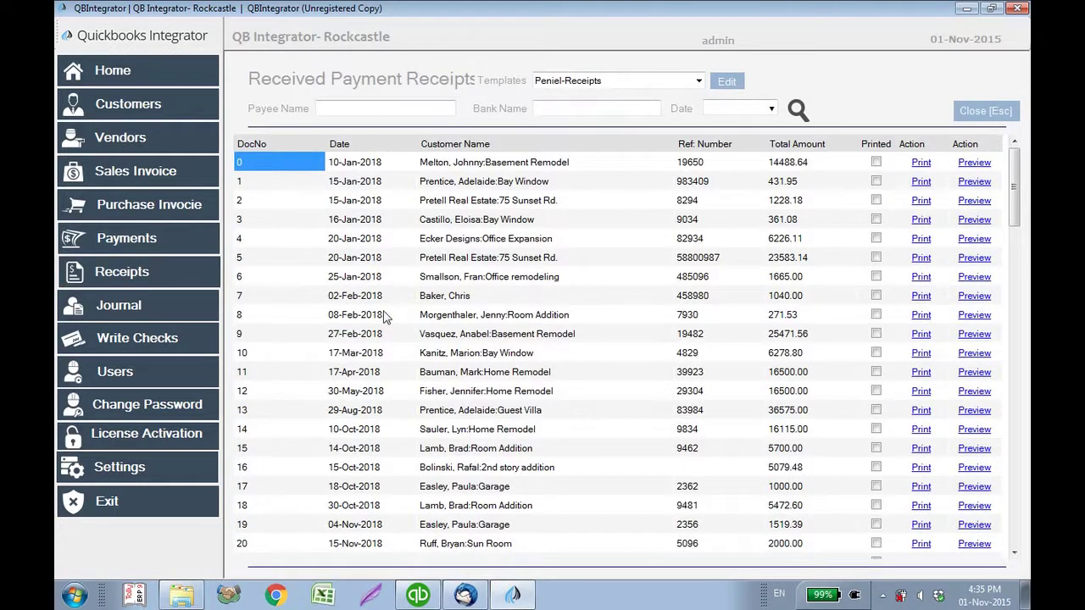
{"action": "left_click", "coordinate": [167, 303]}
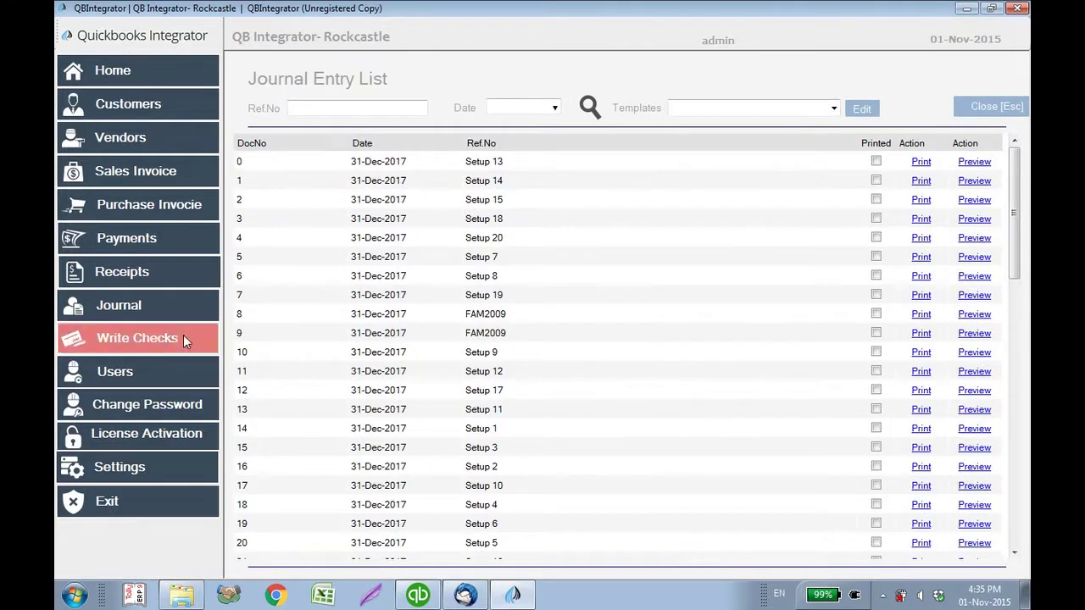
{"action": "left_click", "coordinate": [184, 337]}
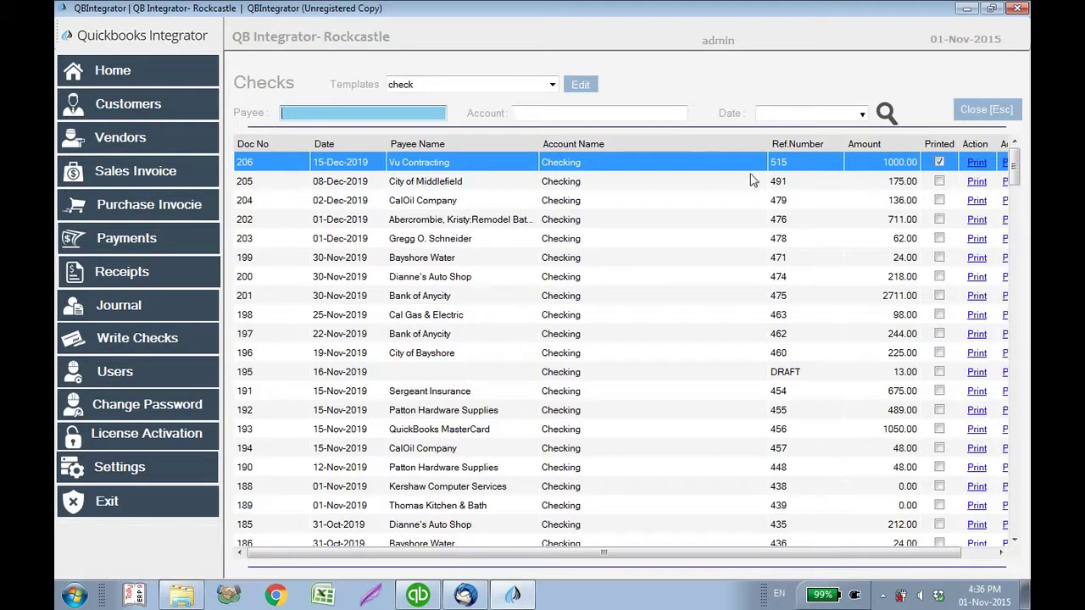
- Save user subuser1 with a confirmed password and all transaction types selected, then close Users
{"action": "left_click", "coordinate": [170, 383]}
{"action": "type", "text": "aubuaer-1"}
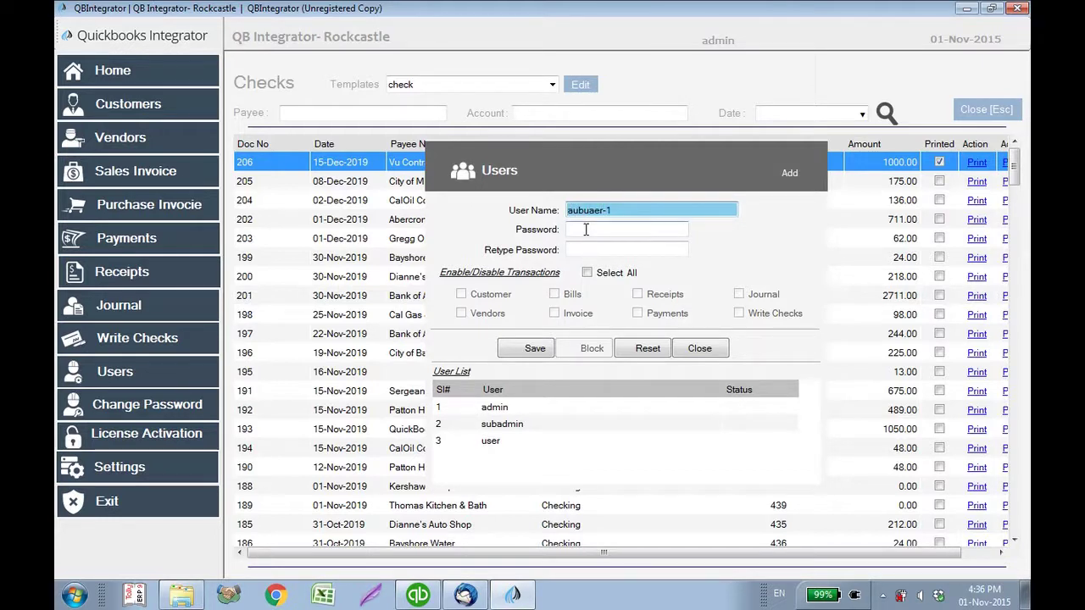
{"action": "left_click", "coordinate": [591, 223]}
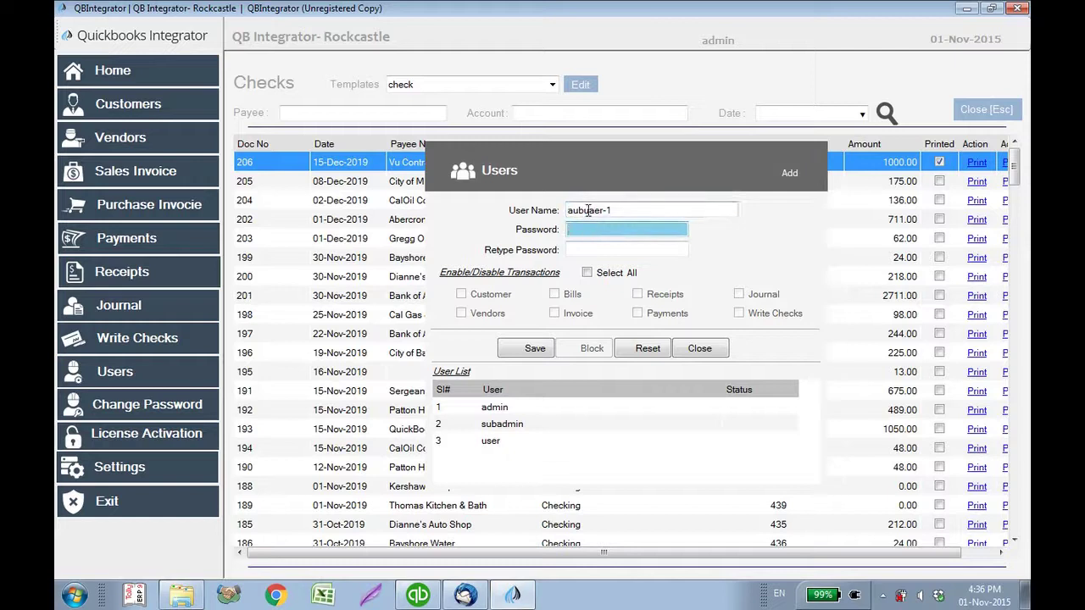
{"action": "double_click", "coordinate": [588, 210]}
{"action": "type", "text": "s"}
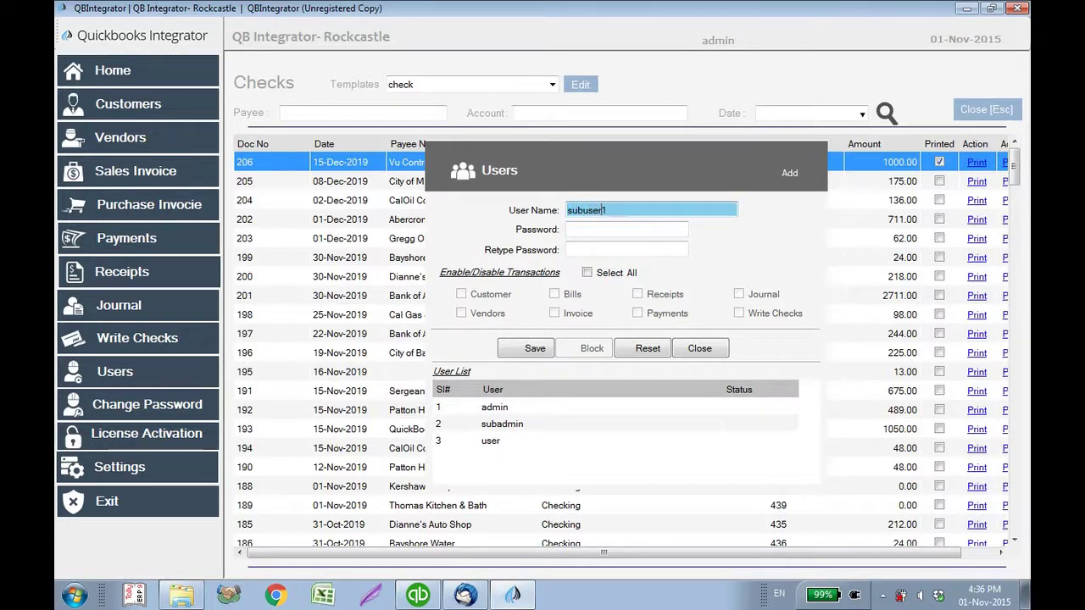
{"action": "left_click", "coordinate": [574, 226]}
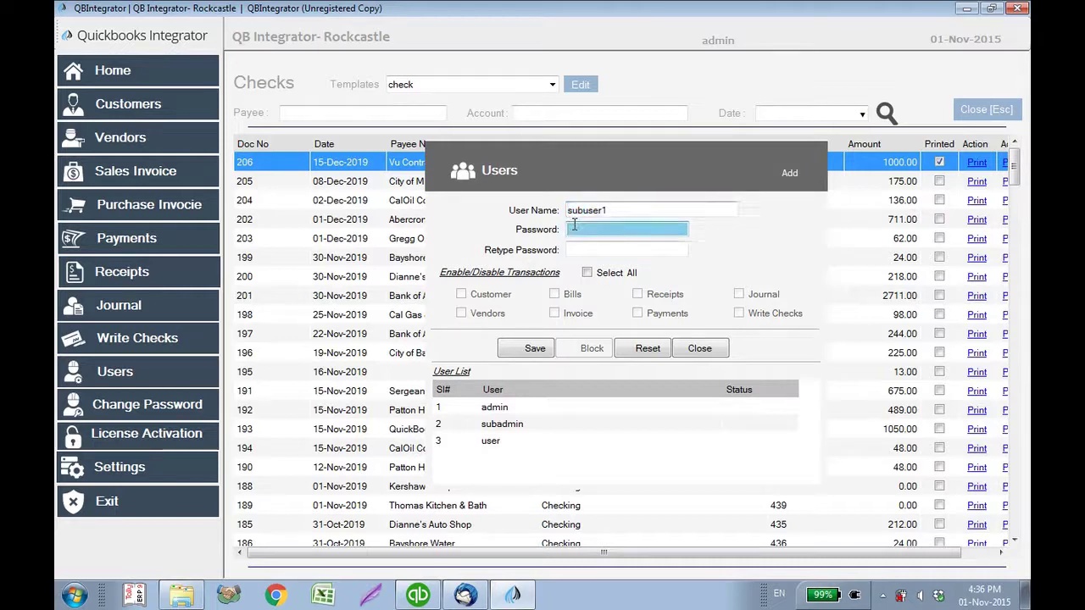
{"action": "left_click", "coordinate": [574, 248]}
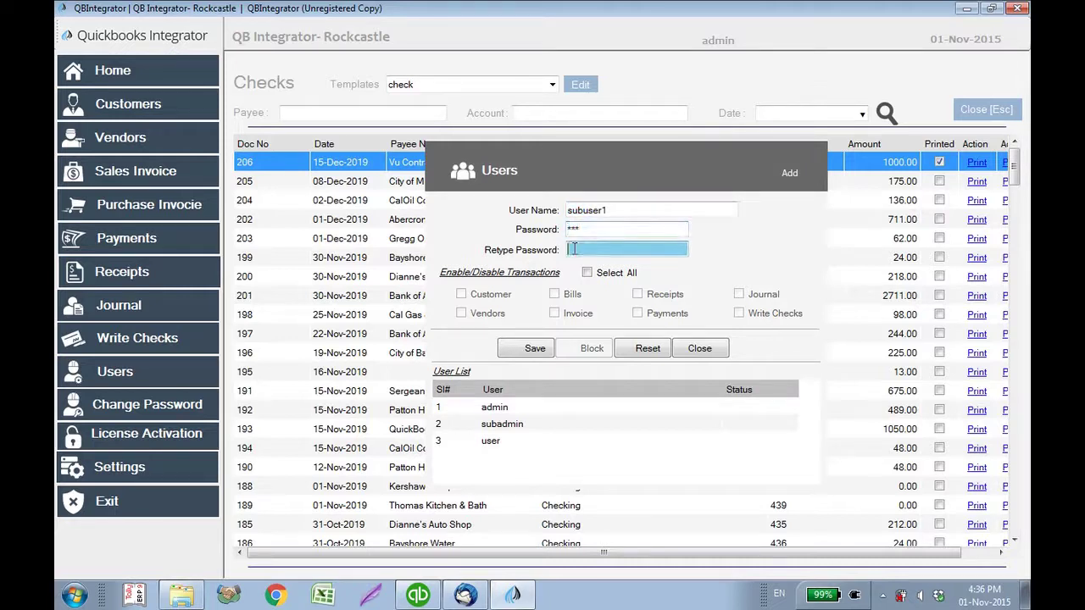
{"action": "left_click", "coordinate": [587, 274]}
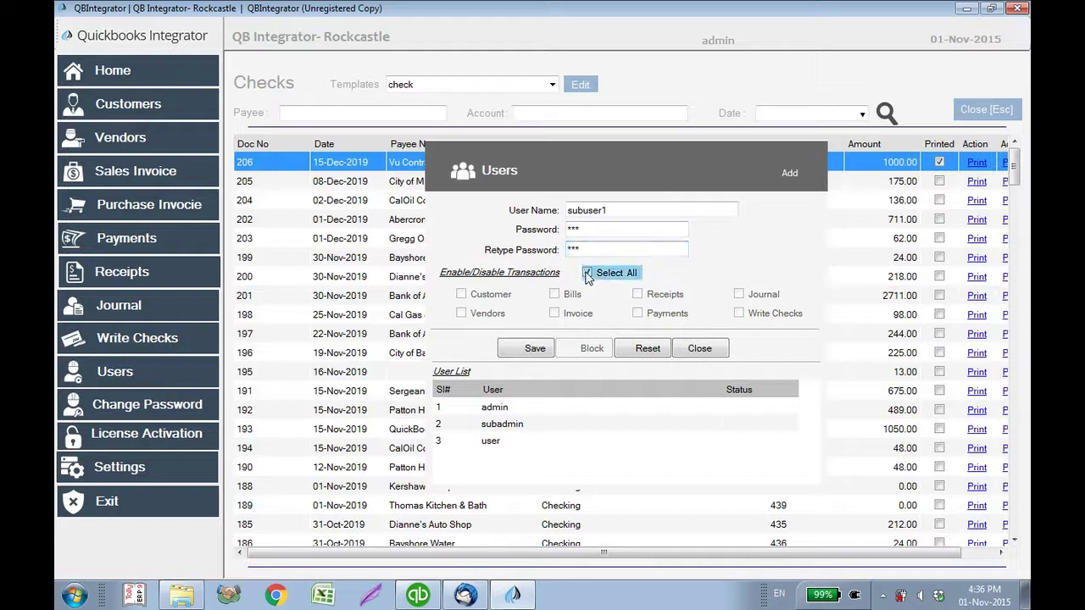
{"action": "left_click", "coordinate": [545, 351]}
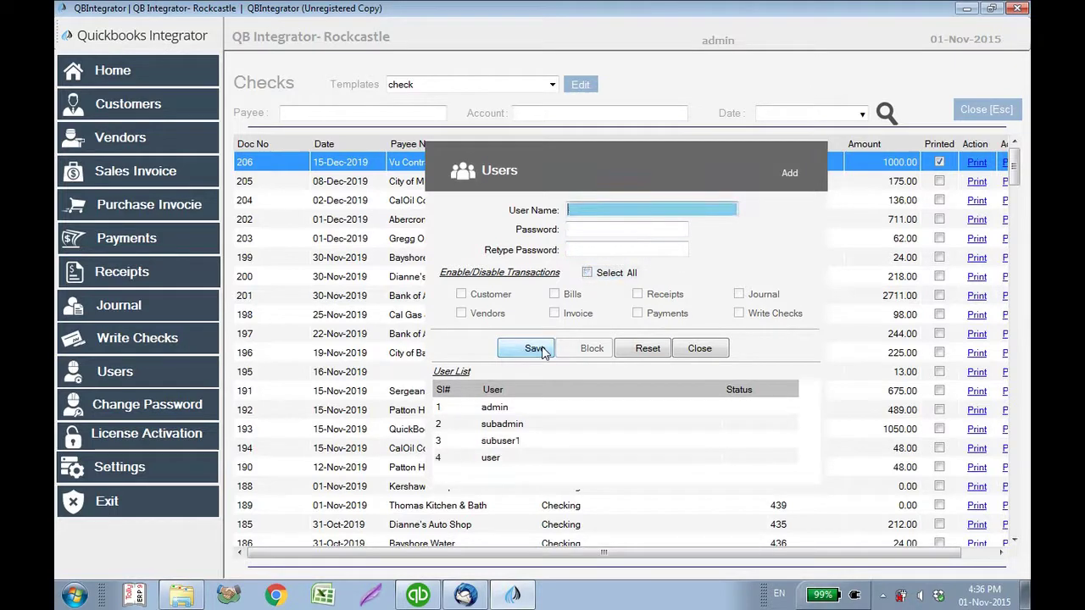
{"action": "left_click", "coordinate": [706, 350]}
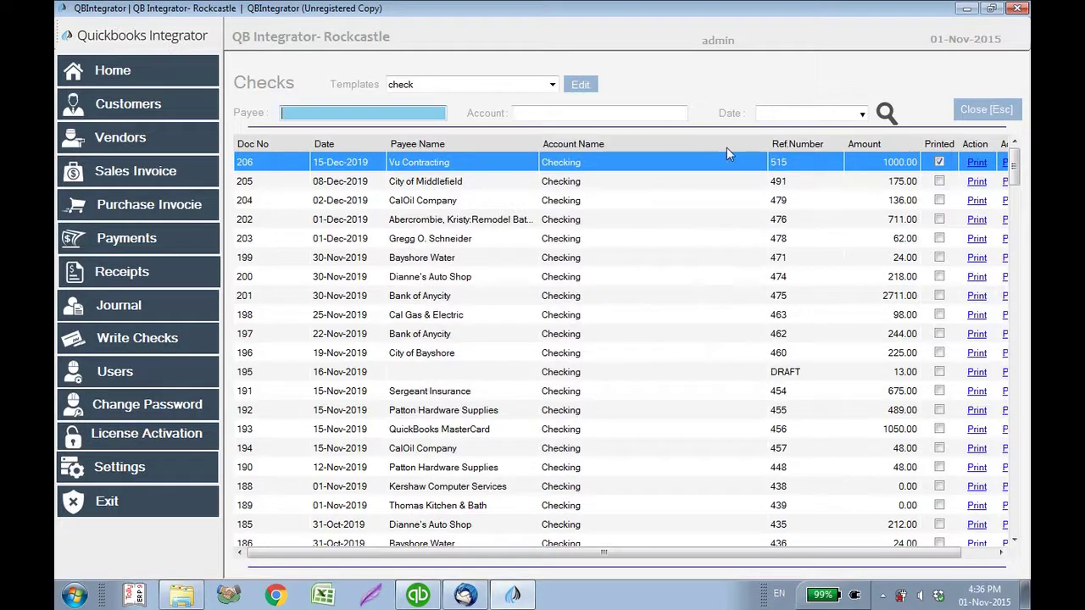
- From the home dashboard, save a new Bills voucher template named 'new-bill'
{"action": "left_click", "coordinate": [162, 172]}
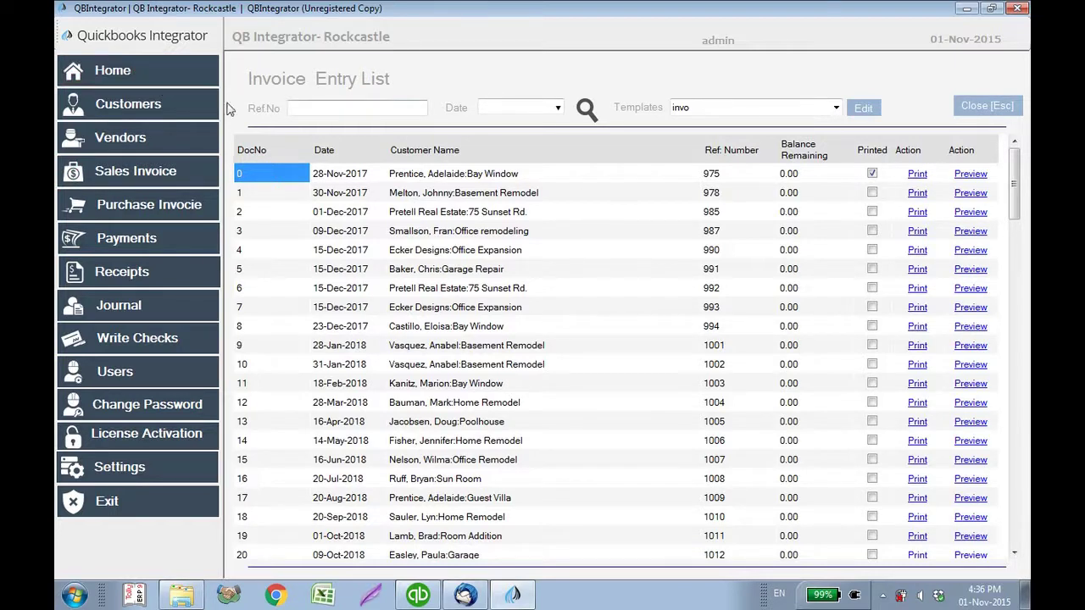
{"action": "left_click", "coordinate": [110, 70]}
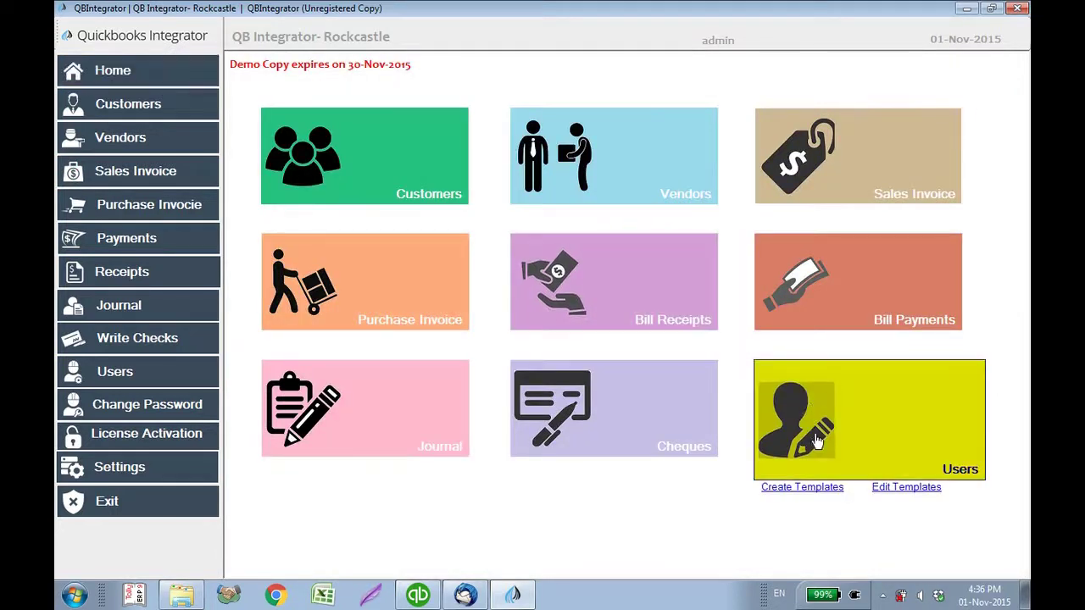
{"action": "left_click", "coordinate": [800, 489]}
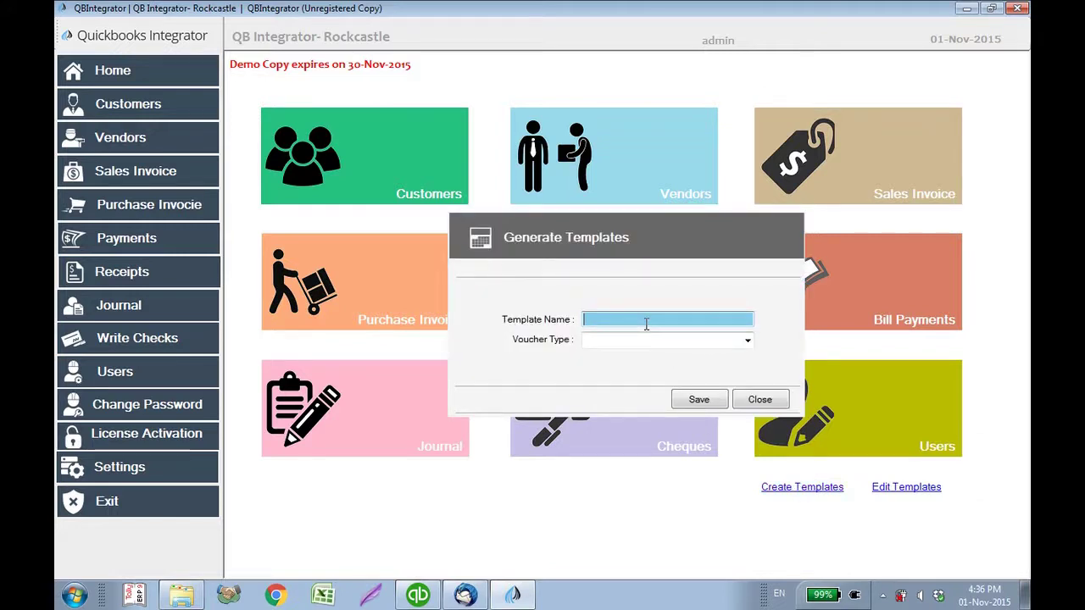
{"action": "type", "text": "new-bill"}
{"action": "left_click", "coordinate": [747, 340]}
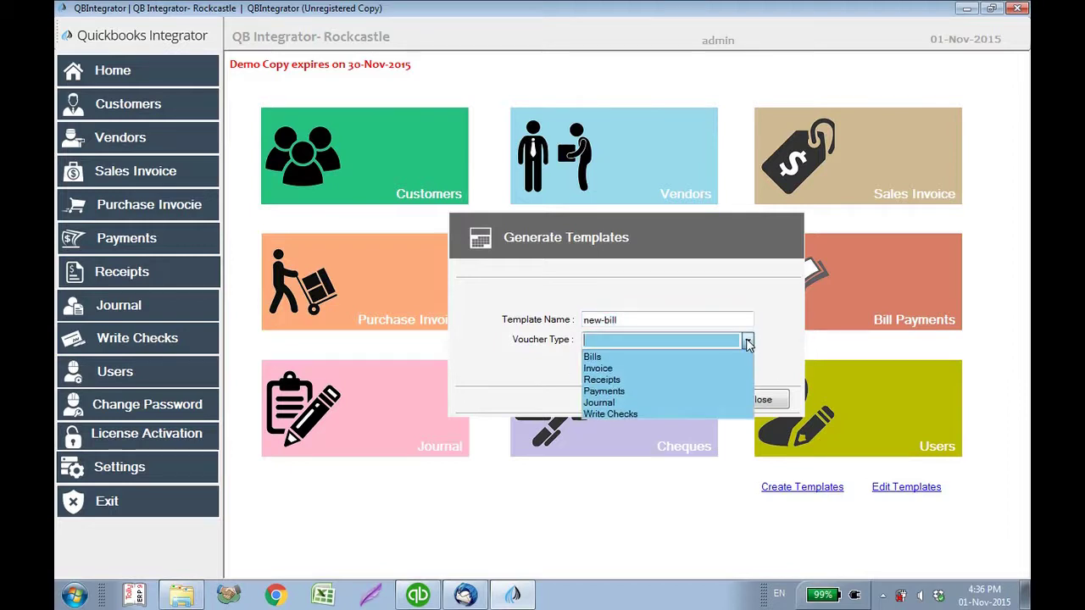
{"action": "left_click", "coordinate": [748, 341]}
{"action": "left_click", "coordinate": [700, 358]}
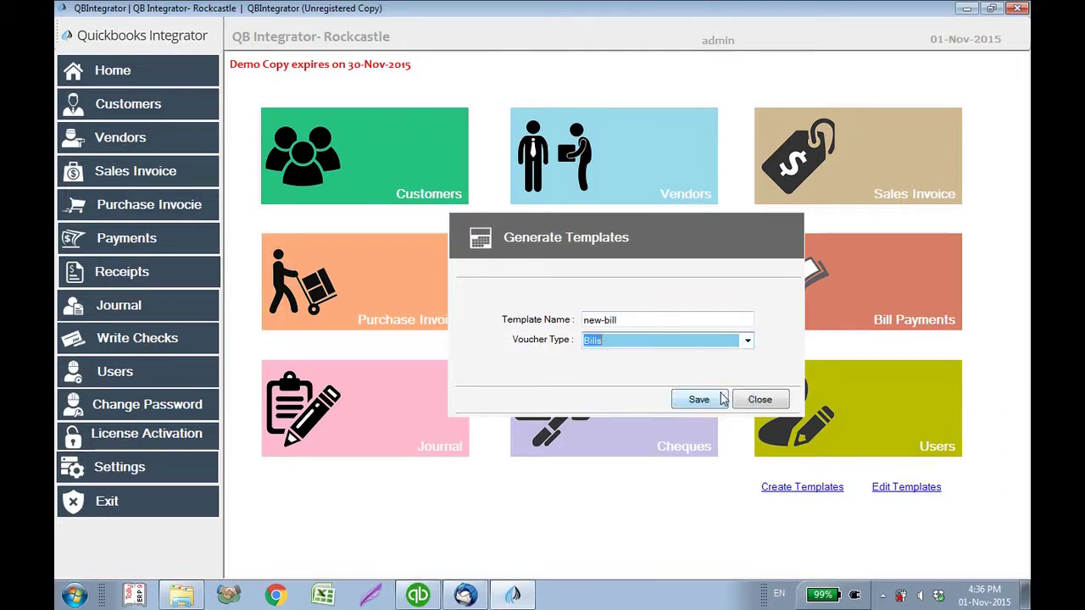
{"action": "left_click", "coordinate": [717, 396]}
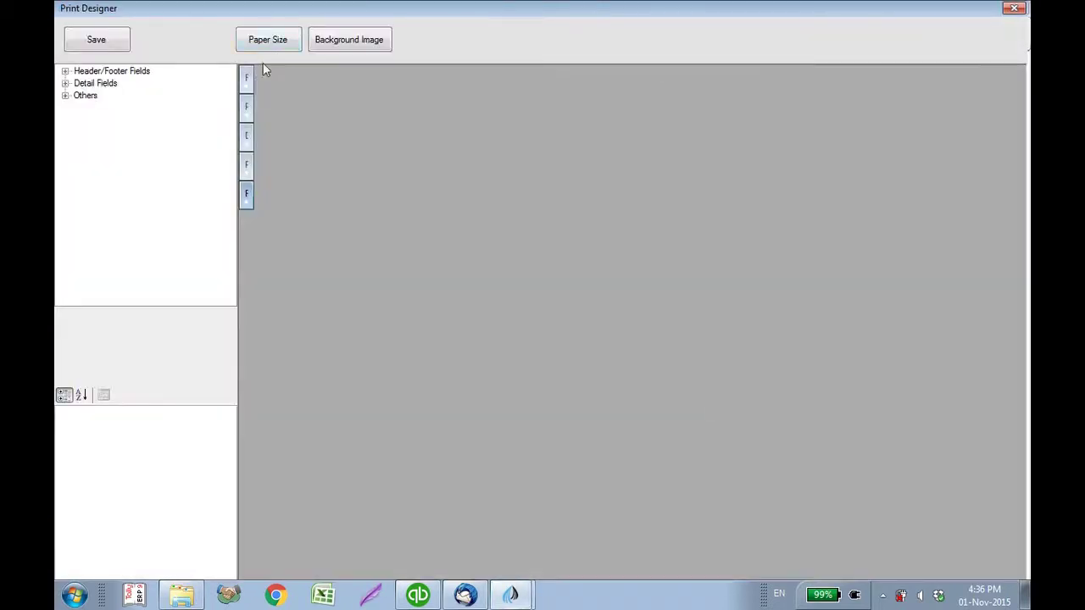
- Widen the report header band and place a Logo field in it, nudged into position
{"action": "mouse_move", "coordinate": [253, 79]}
{"action": "left_mouse_down"}
{"action": "mouse_move", "coordinate": [696, 87]}
{"action": "mouse_move", "coordinate": [747, 162]}
{"action": "mouse_move", "coordinate": [808, 207]}
{"action": "left_mouse_up"}
{"action": "left_click", "coordinate": [66, 97]}
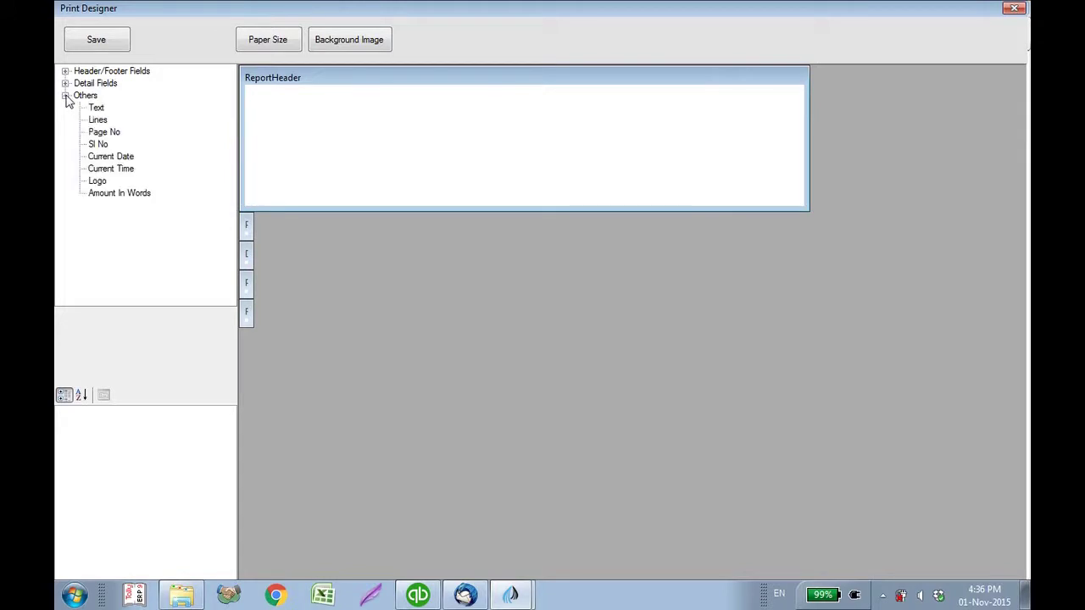
{"action": "left_click", "coordinate": [99, 181]}
{"action": "left_click_drag", "start_coordinate": [98, 183], "coordinate": [267, 110]}
{"action": "left_click", "coordinate": [267, 111]}
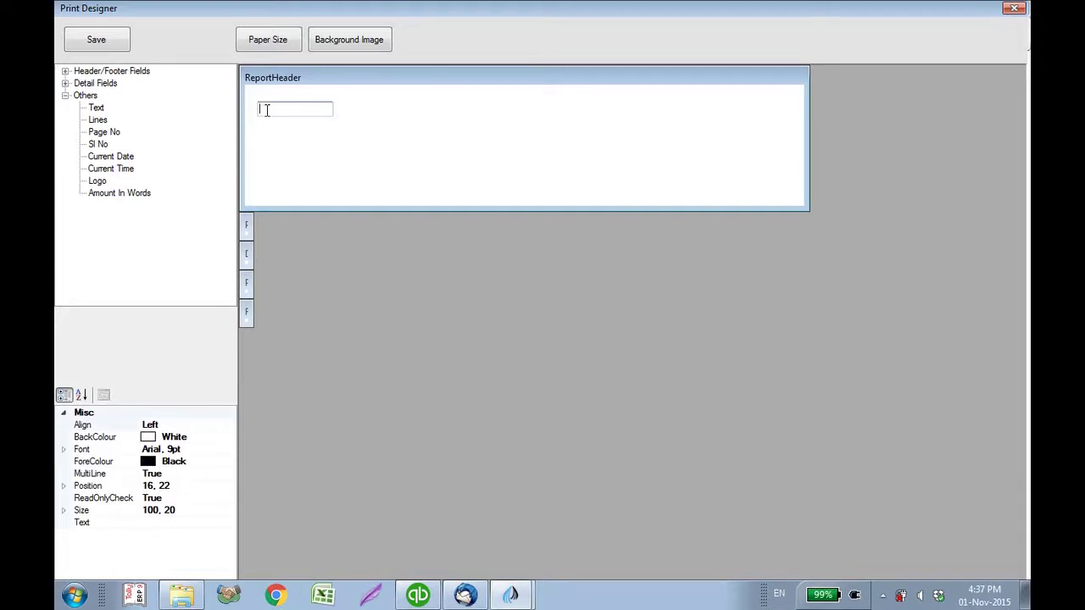
{"action": "key", "text": "Right"}
{"action": "key", "text": "Right"}
{"action": "key", "text": "Right"}
{"action": "key", "text": "Down"}
{"action": "key", "text": "Down"}
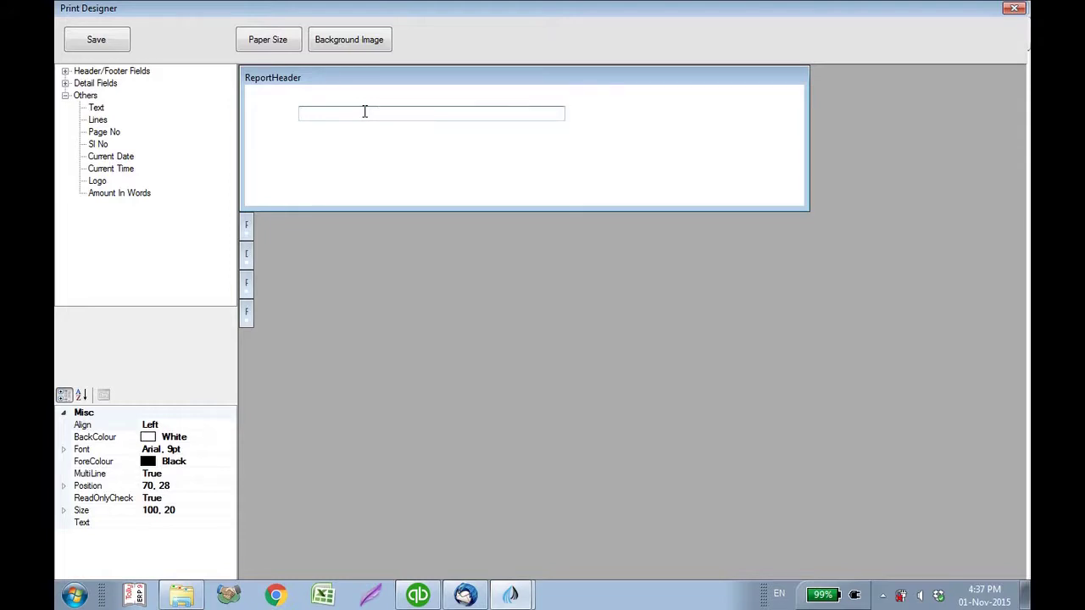
- Keep the logo field MultiLine True and widen its Size to 350,20
{"action": "left_click", "coordinate": [192, 473]}
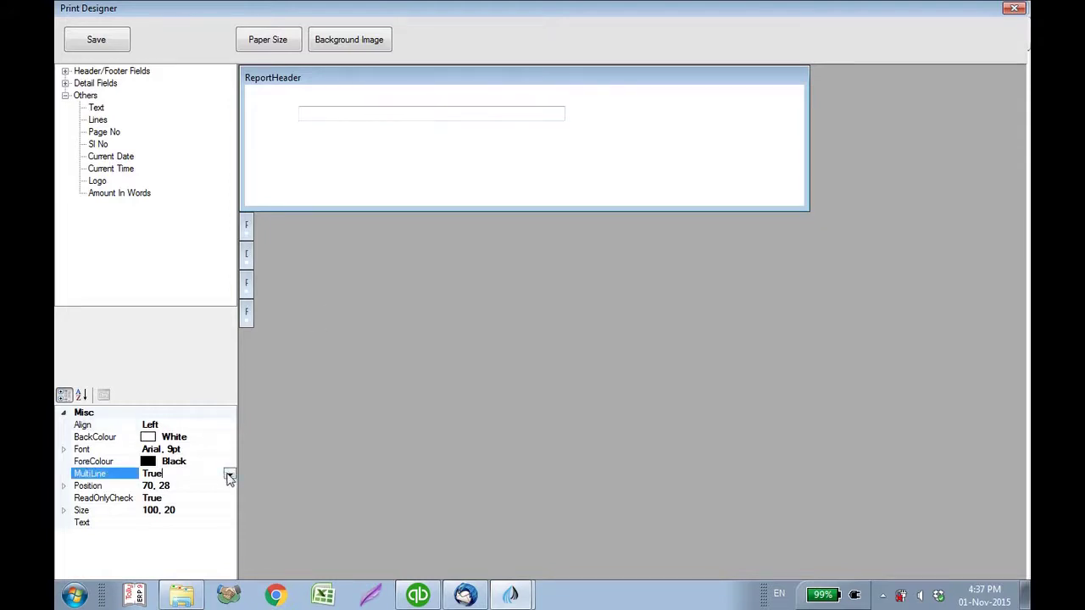
{"action": "left_click", "coordinate": [229, 474]}
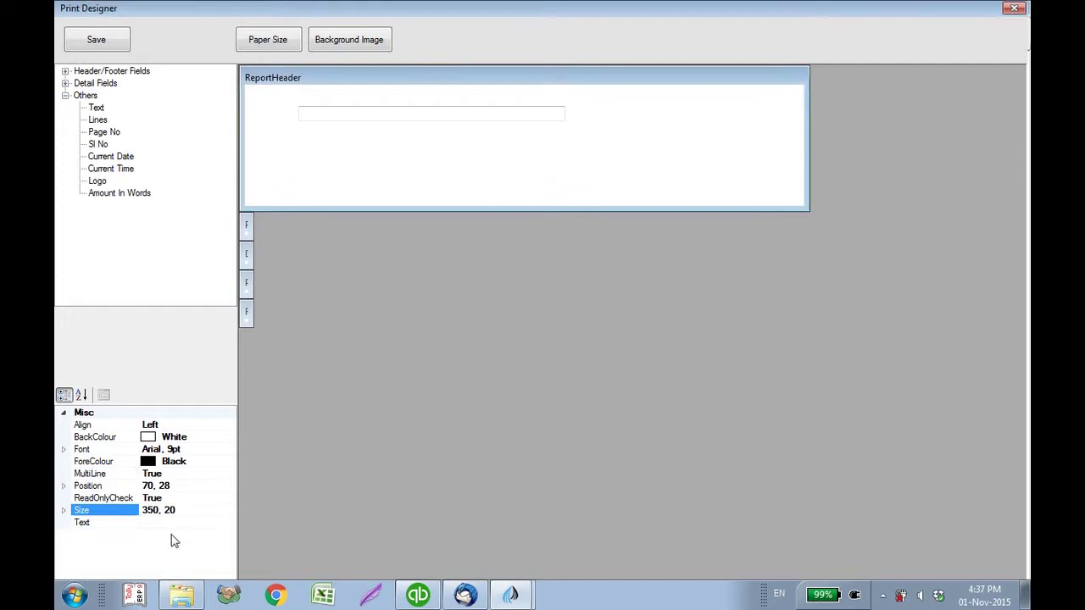
{"action": "left_click", "coordinate": [368, 109]}
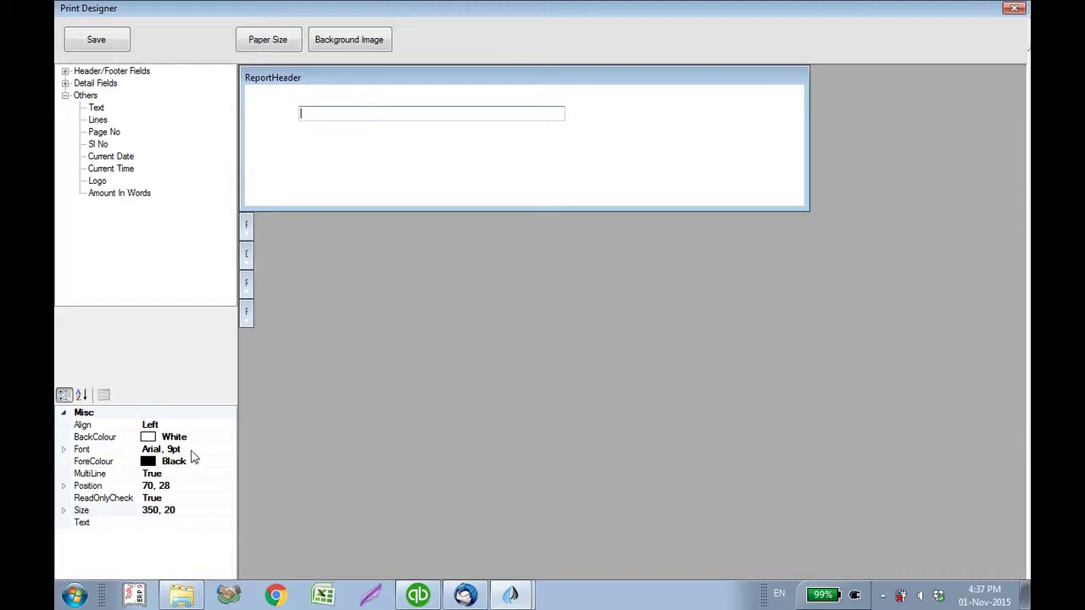
{"action": "left_click", "coordinate": [139, 516]}
{"action": "left_click_drag", "start_coordinate": [139, 519], "coordinate": [146, 519]}
{"action": "left_click", "coordinate": [154, 522]}
{"action": "type", "text": "logo"}
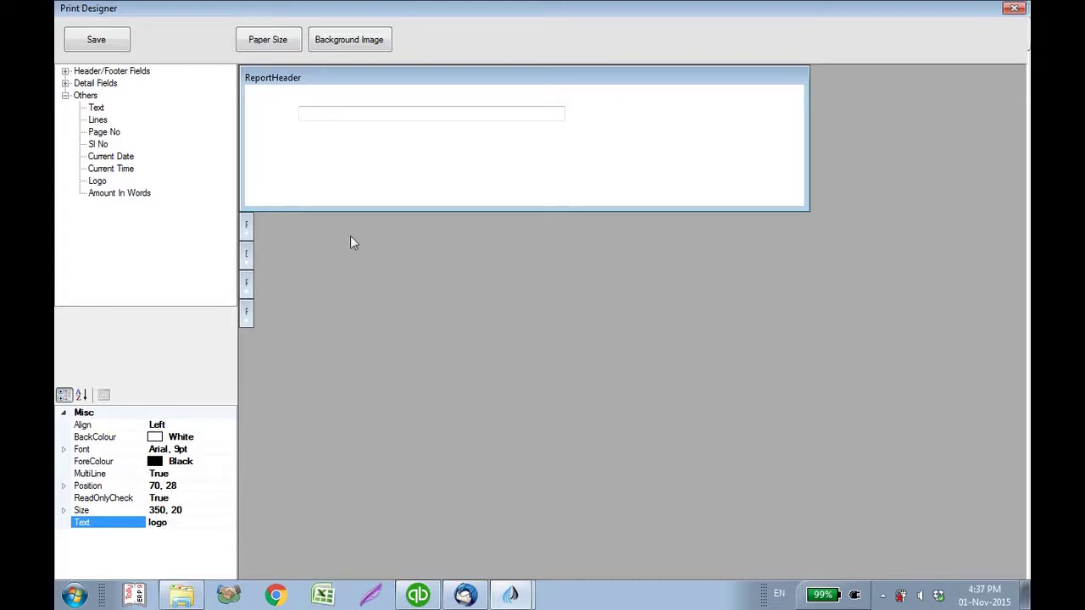
- Apply the text 'logo' to the header field and adjust its text colour
{"action": "left_click", "coordinate": [371, 125]}
{"action": "left_click", "coordinate": [211, 461]}
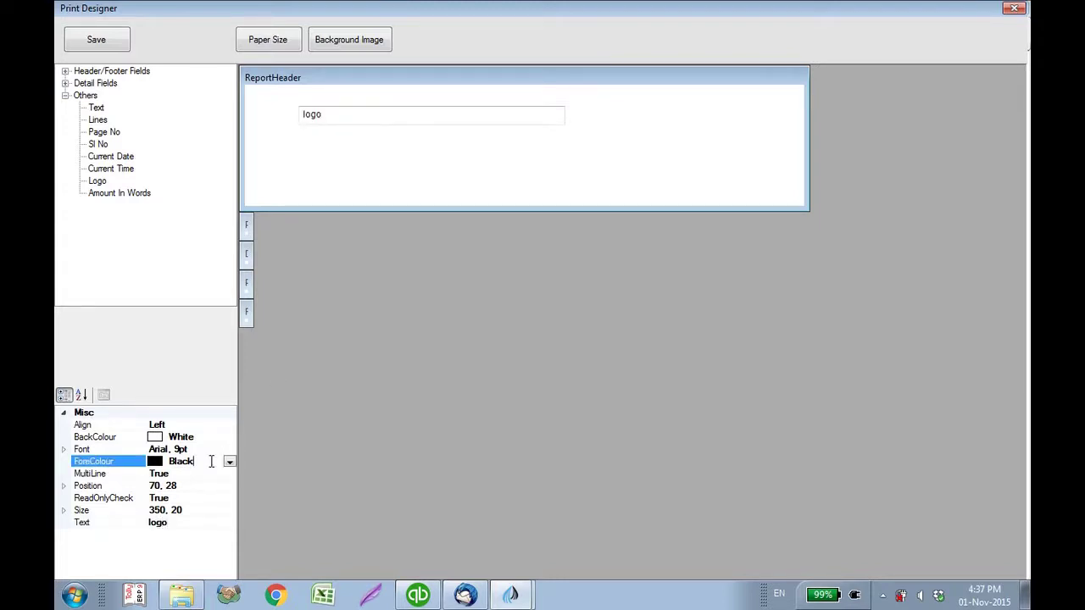
{"action": "left_click", "coordinate": [207, 263]}
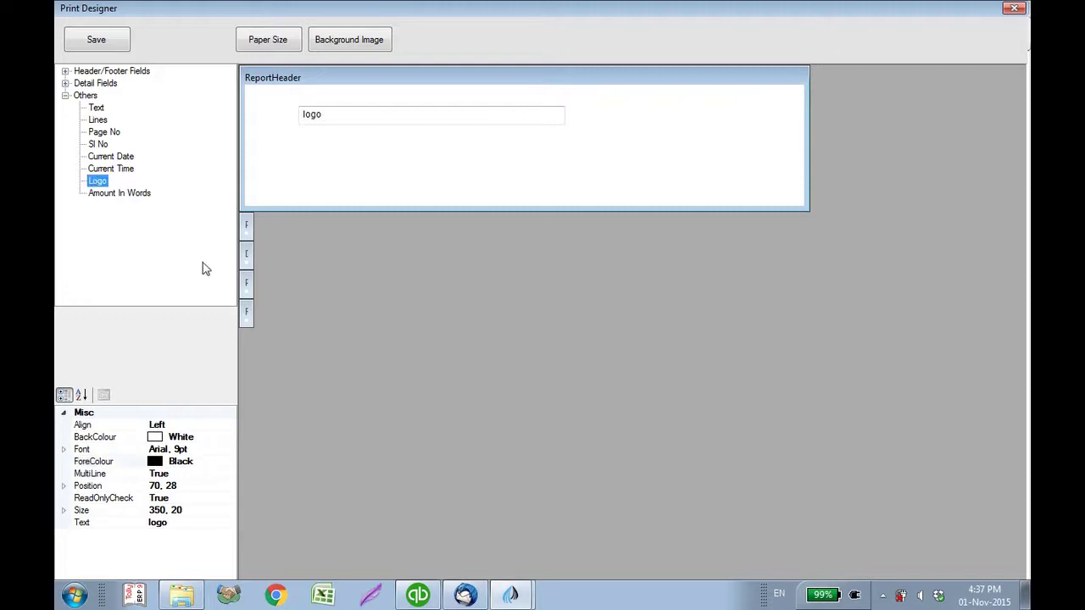
{"action": "left_click", "coordinate": [353, 113]}
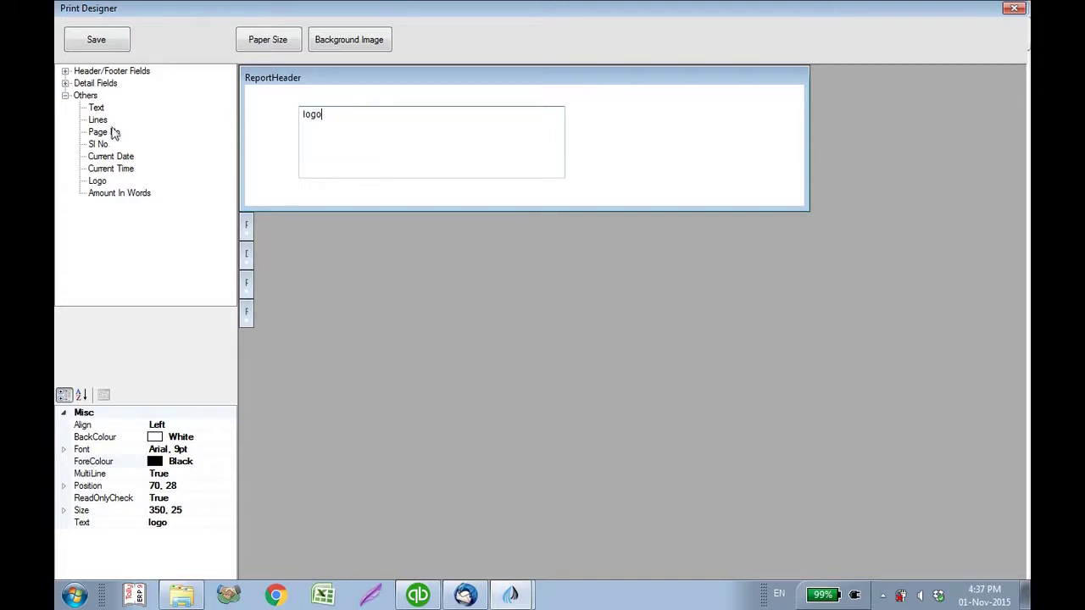
- Place the Datamodels.Company CompanyName field in the header beside the logo
{"action": "left_click", "coordinate": [68, 72]}
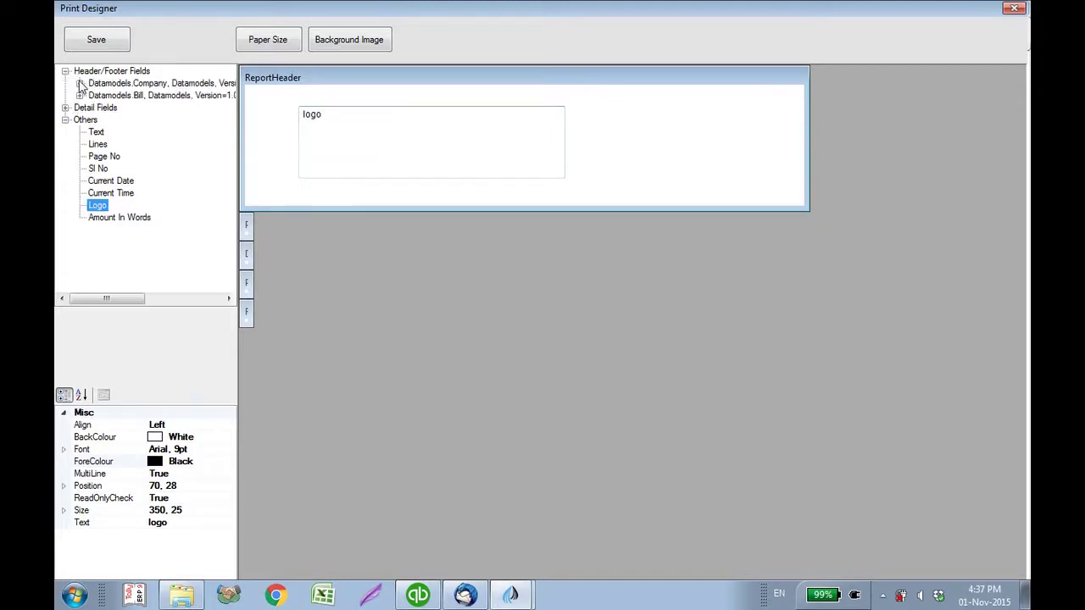
{"action": "left_click", "coordinate": [80, 84]}
{"action": "left_click", "coordinate": [124, 109]}
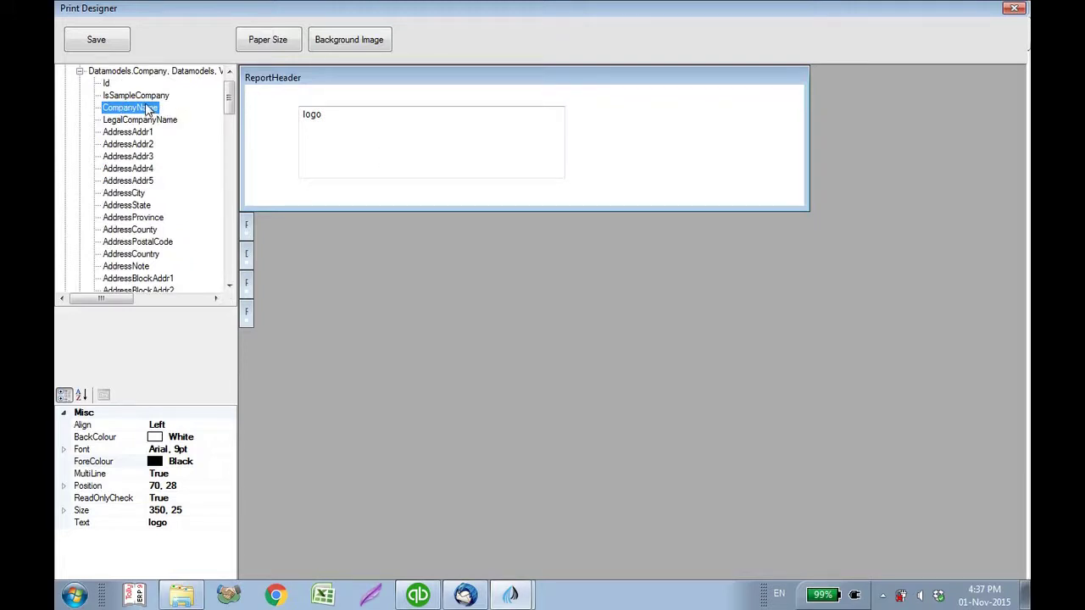
{"action": "mouse_move", "coordinate": [144, 107]}
{"action": "left_mouse_down"}
{"action": "mouse_move", "coordinate": [472, 124]}
{"action": "mouse_move", "coordinate": [583, 115]}
{"action": "left_mouse_up"}
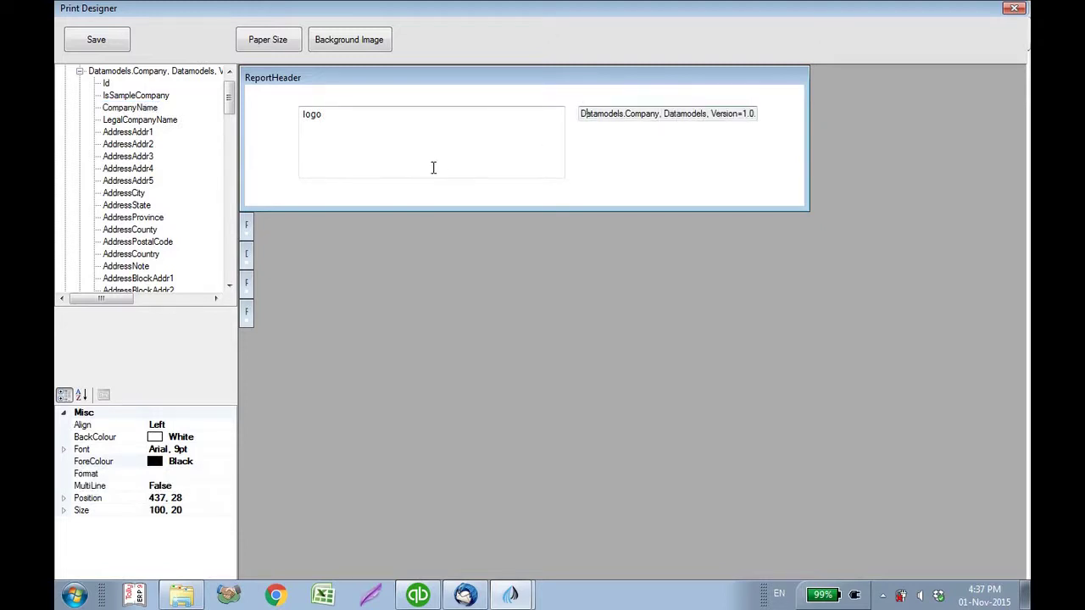
{"action": "left_click_drag", "start_coordinate": [229, 99], "coordinate": [235, 273]}
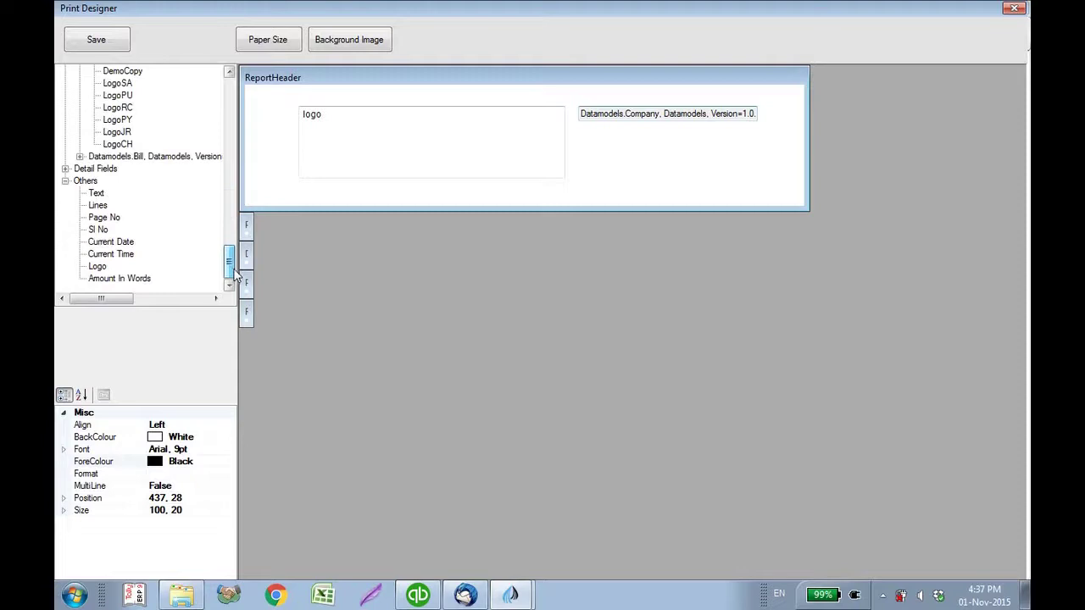
{"action": "left_click", "coordinate": [100, 206]}
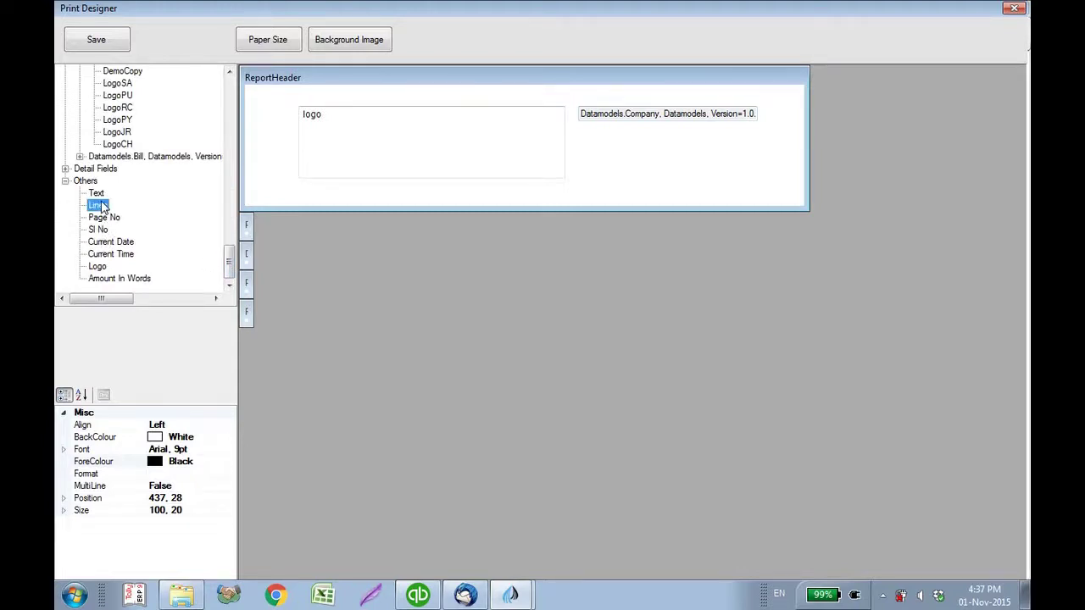
{"action": "left_click", "coordinate": [88, 182]}
- Add an 'Email:' text box under the company field and a horizontal line beneath the logo
{"action": "left_click_drag", "start_coordinate": [98, 196], "coordinate": [583, 142]}
{"action": "type", "text": "Email:"}
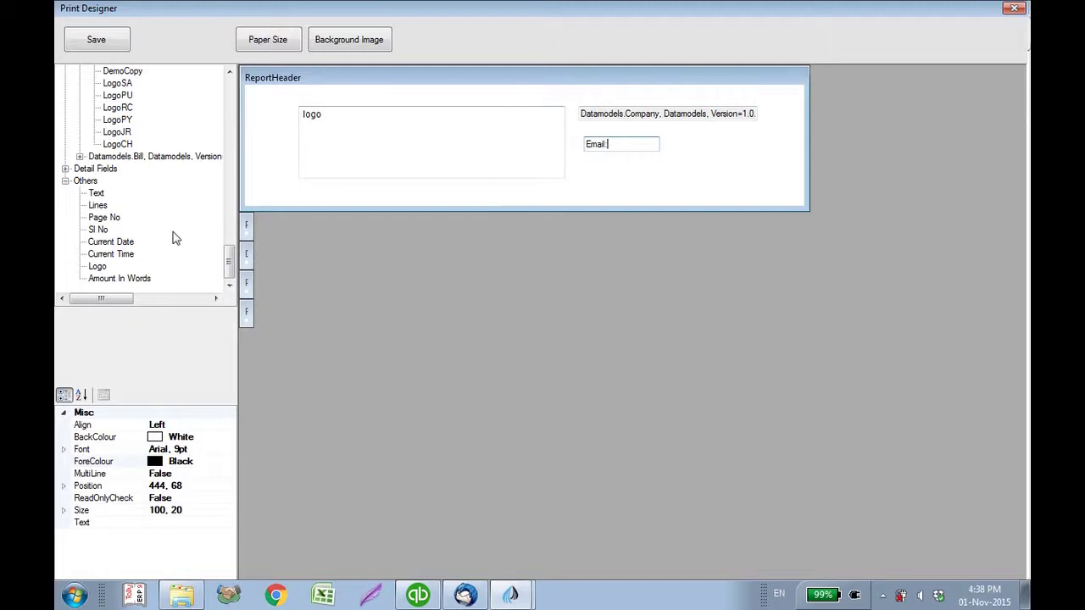
{"action": "left_click", "coordinate": [100, 206]}
{"action": "left_click_drag", "start_coordinate": [98, 208], "coordinate": [309, 193]}
{"action": "left_click", "coordinate": [313, 191]}
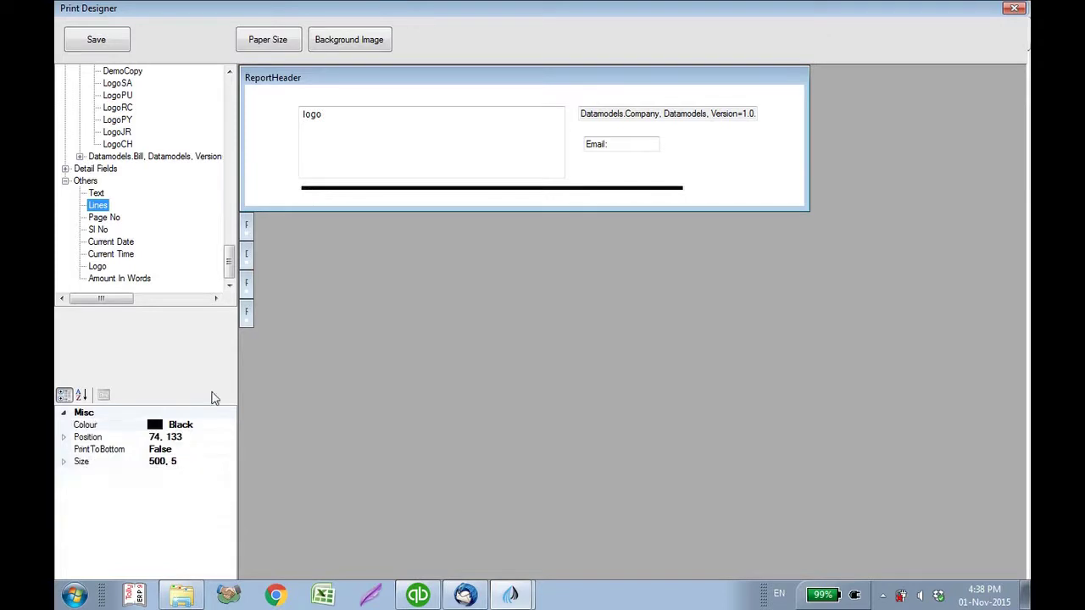
- Set the line's Size width to 650
{"action": "left_click", "coordinate": [169, 462]}
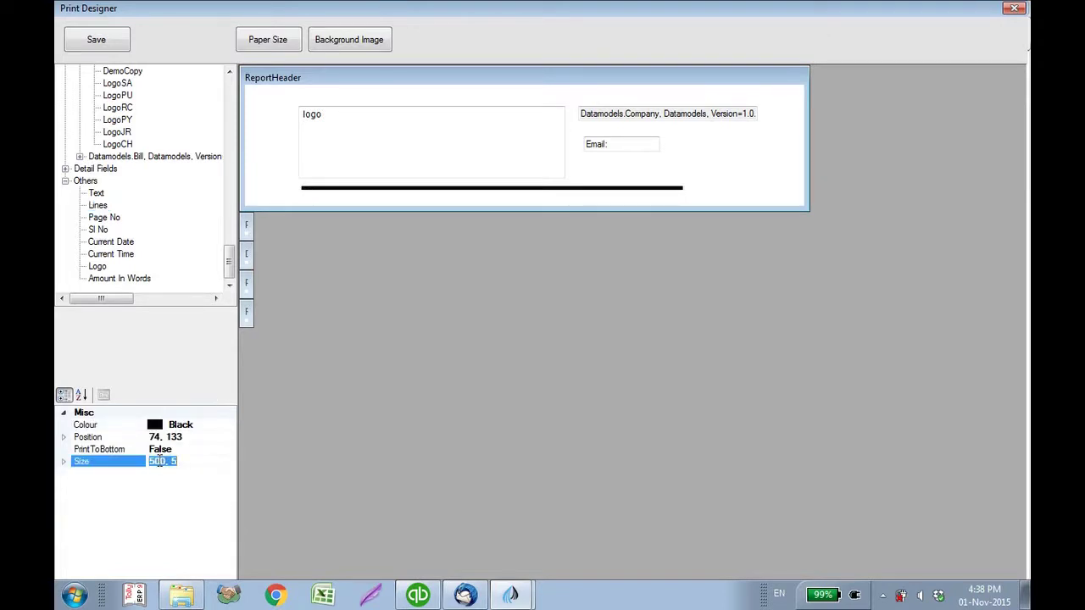
{"action": "left_click", "coordinate": [64, 462]}
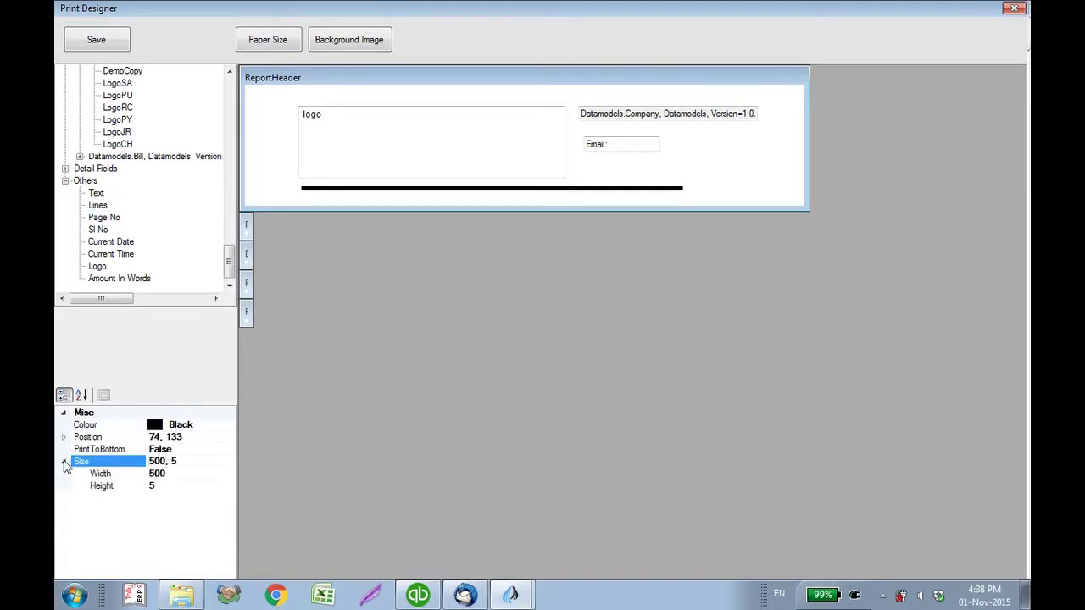
{"action": "left_click", "coordinate": [160, 474]}
{"action": "type", "text": "65"}
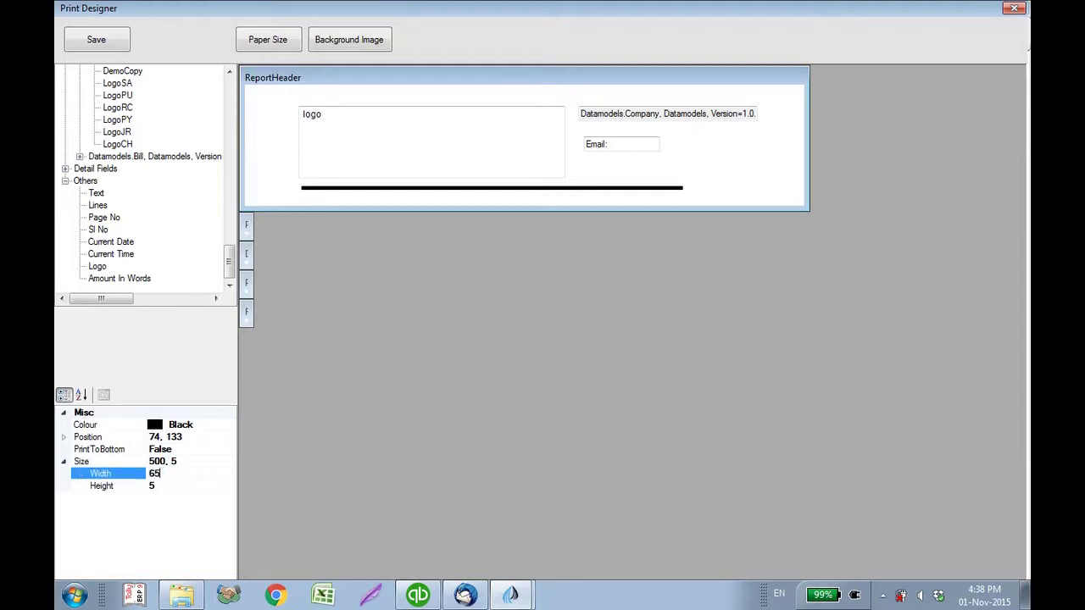
{"action": "key", "text": "Return"}
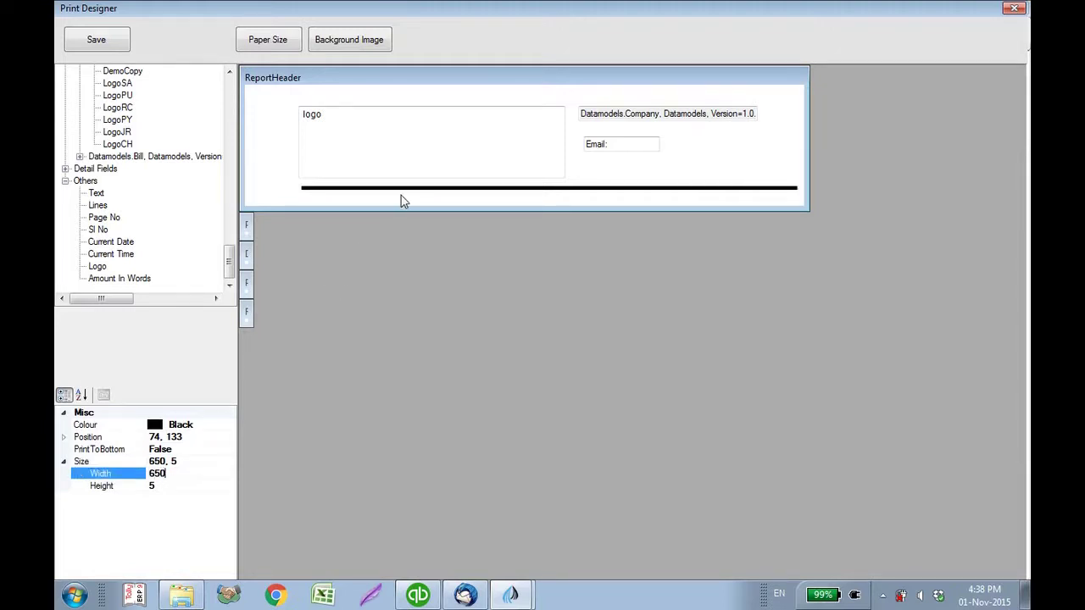
- Keep the page setup at Letter paper in portrait orientation and confirm it
{"action": "left_click", "coordinate": [280, 53]}
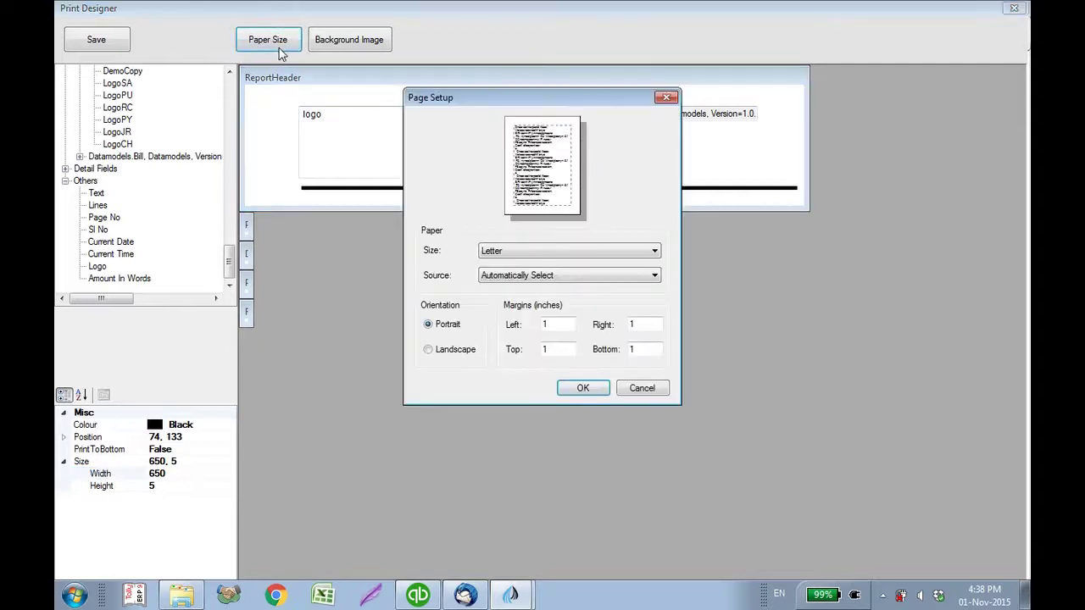
{"action": "left_click", "coordinate": [533, 250]}
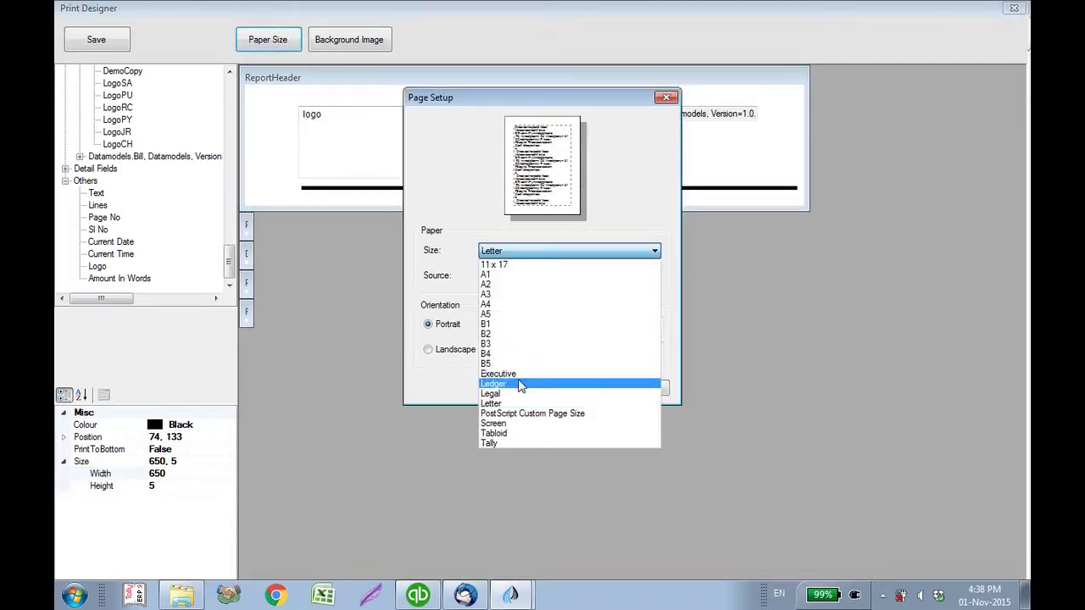
{"action": "left_click", "coordinate": [630, 218]}
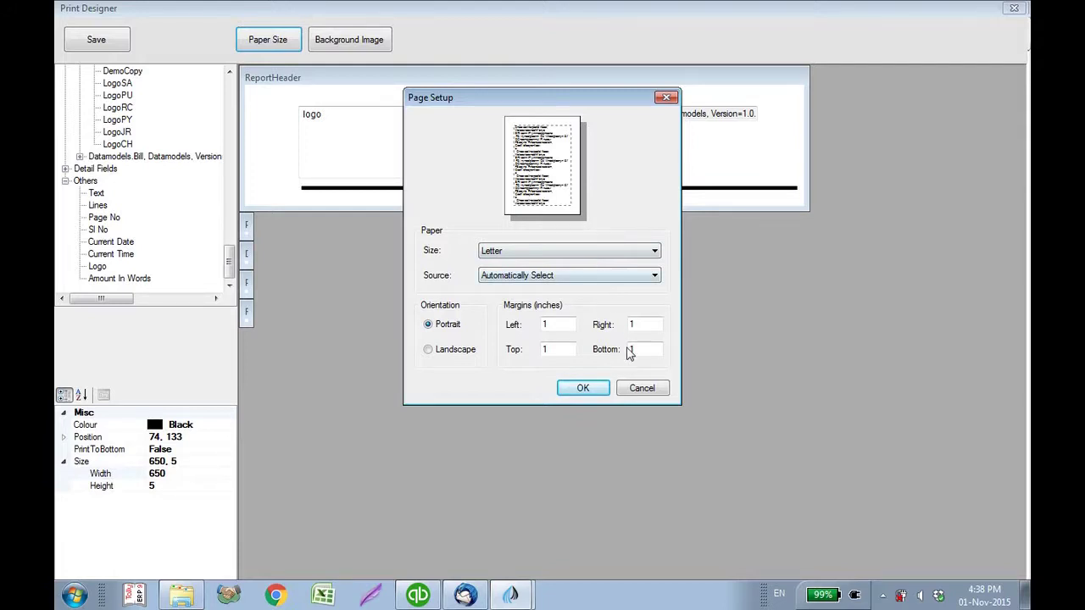
{"action": "left_click", "coordinate": [440, 357]}
{"action": "left_click", "coordinate": [448, 327]}
{"action": "left_click", "coordinate": [589, 388]}
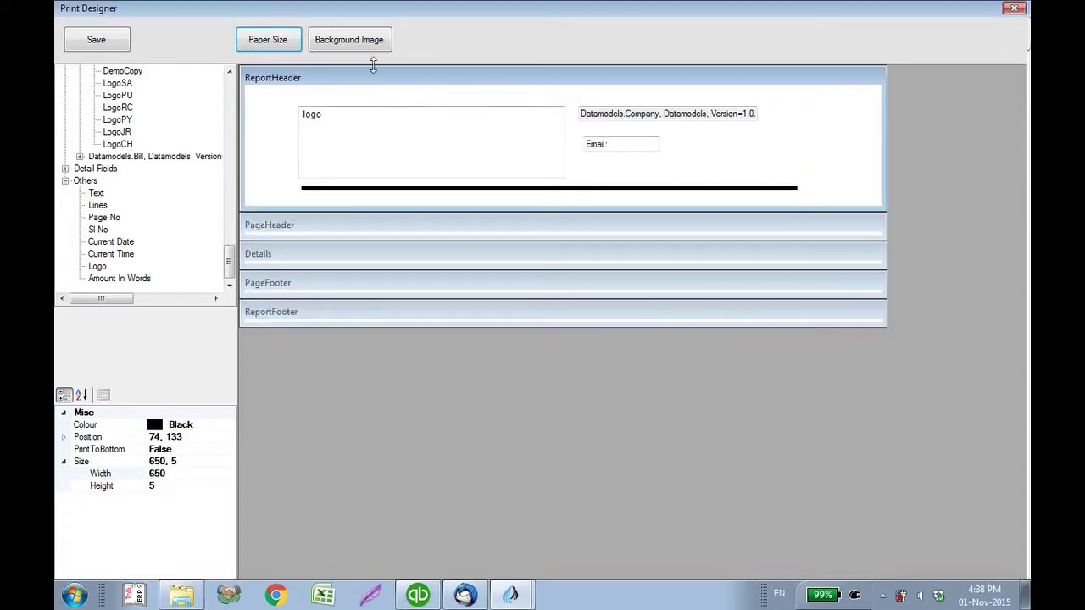
- Leave the Print Designer and template generator and bring up the Sales Invoice list
{"action": "left_click", "coordinate": [117, 44]}
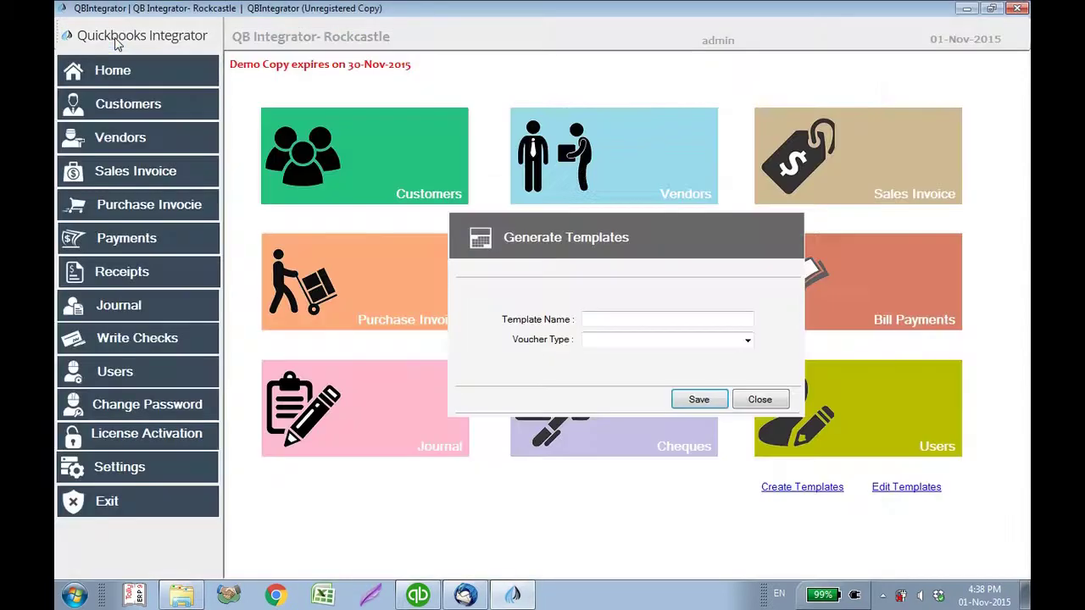
{"action": "left_click", "coordinate": [760, 399]}
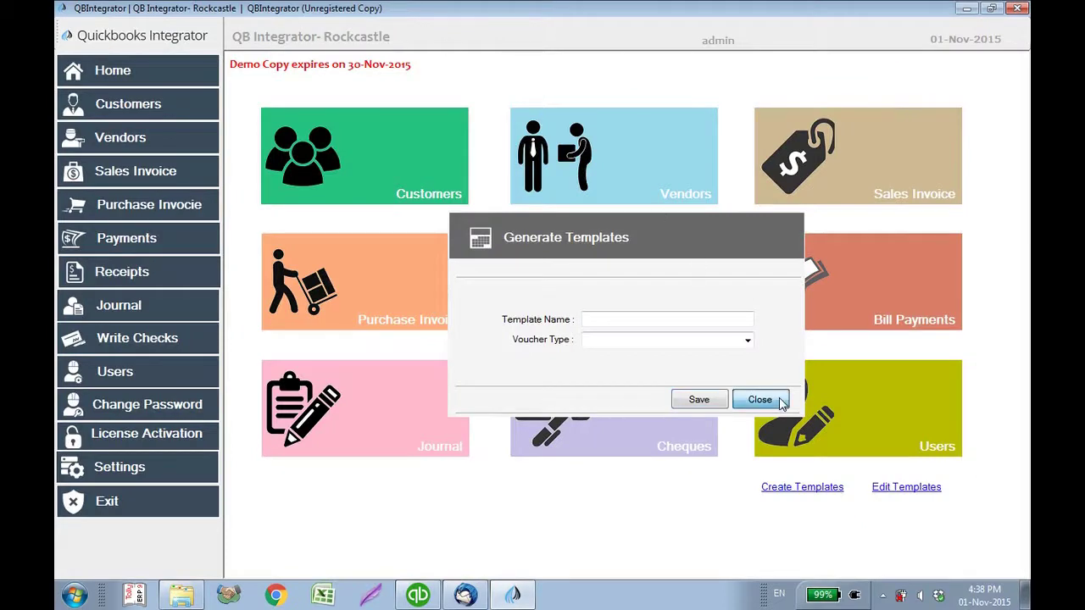
{"action": "left_click", "coordinate": [174, 179]}
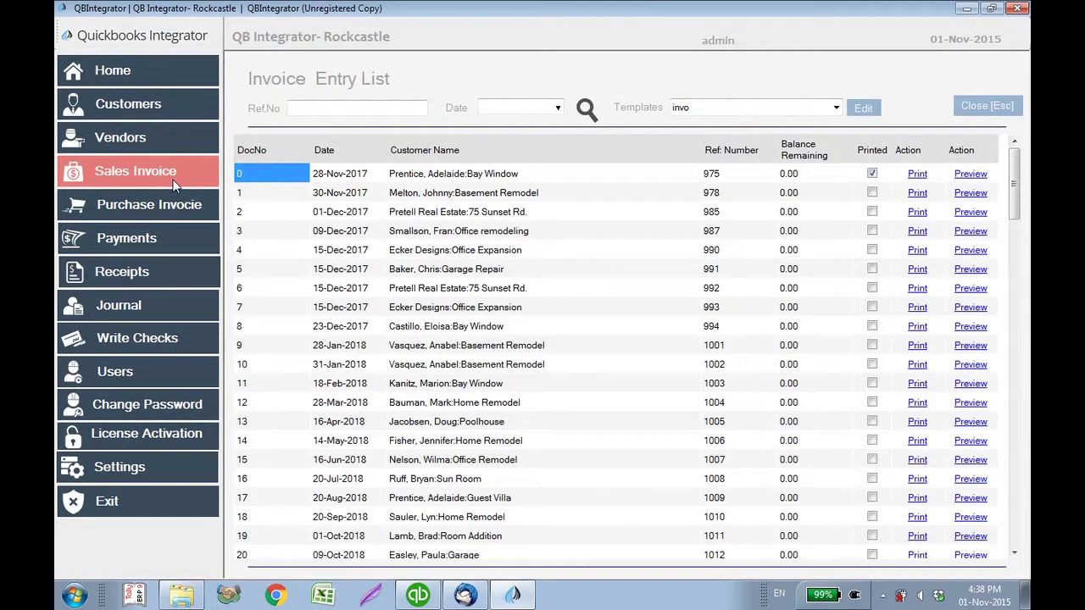
- Open the invoice template for editing and inspect the logo box and the 'Voucher' title word
{"action": "left_click", "coordinate": [865, 108]}
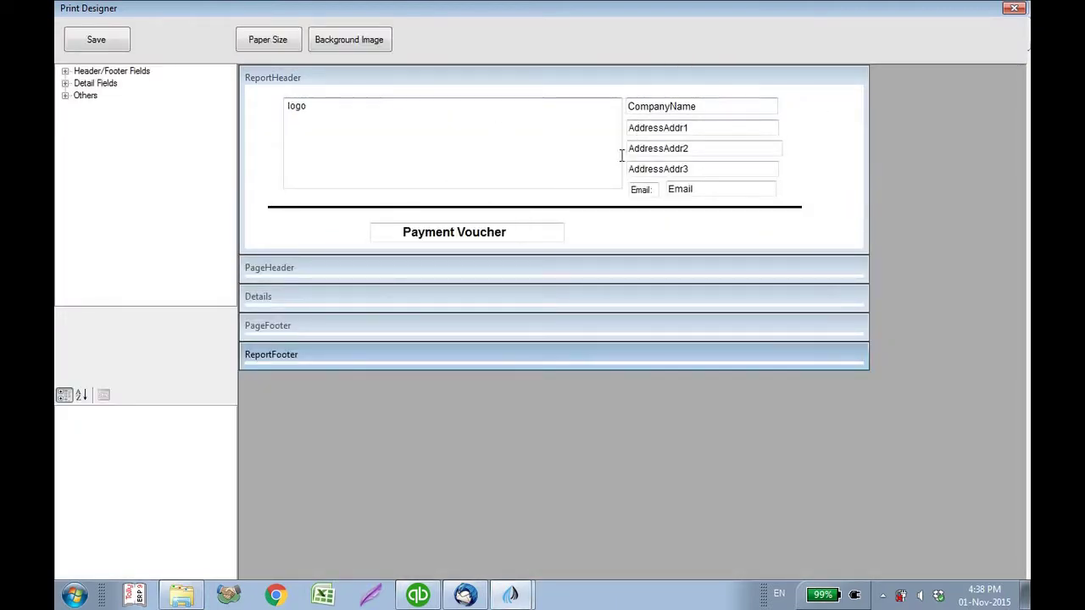
{"action": "left_click", "coordinate": [476, 175]}
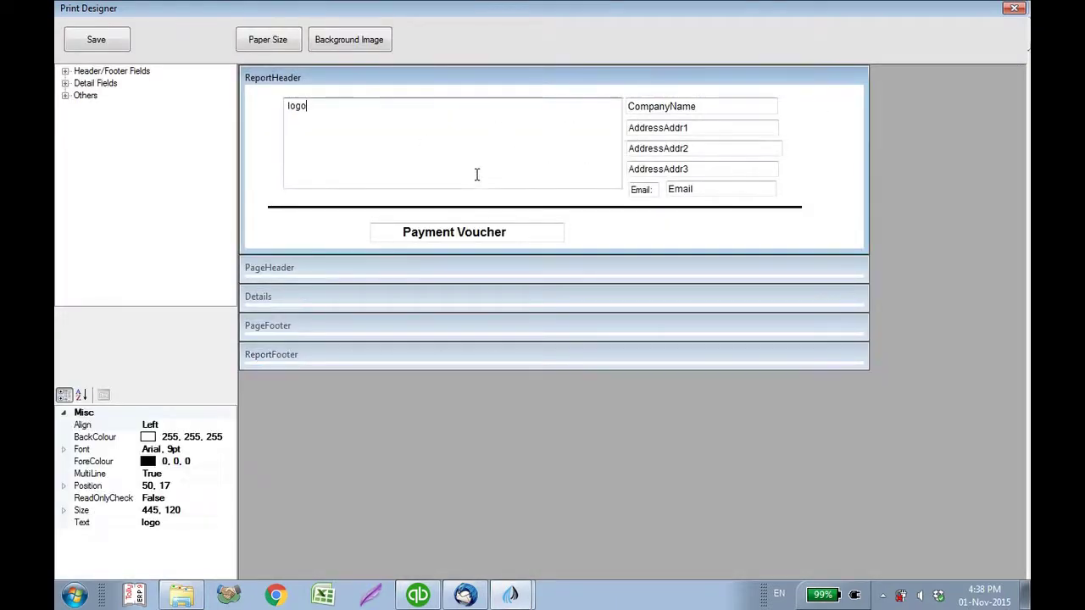
{"action": "double_click", "coordinate": [500, 231]}
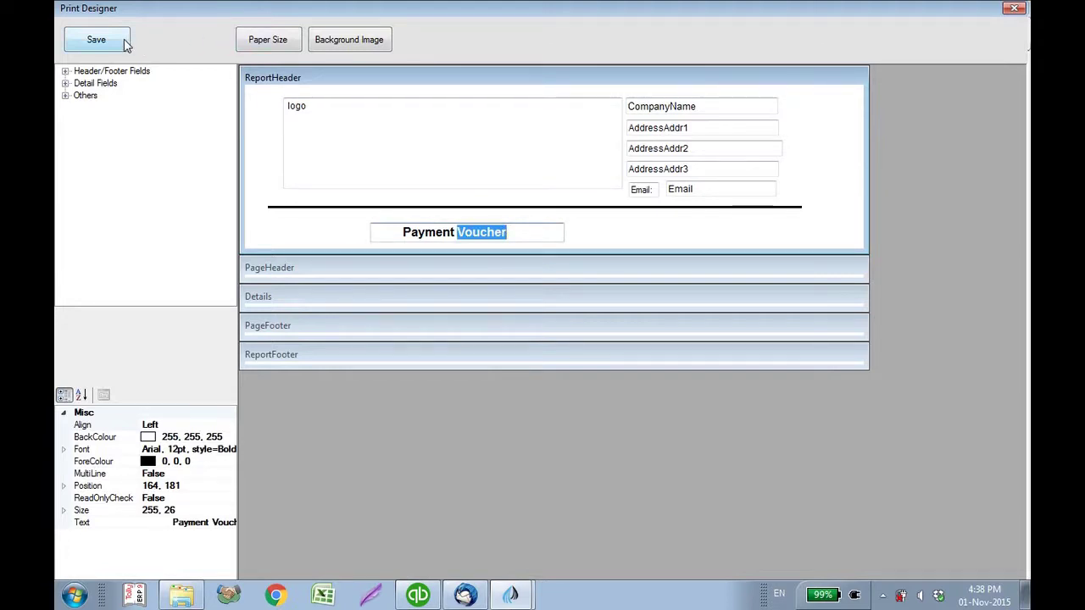
{"action": "left_click", "coordinate": [96, 40]}
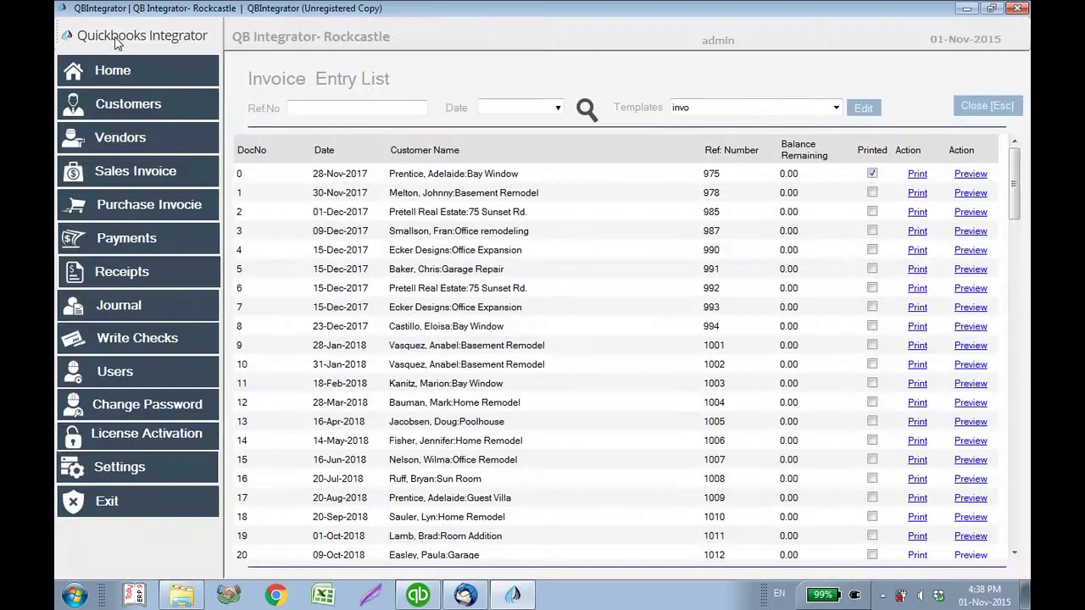
{"action": "left_click", "coordinate": [973, 174]}
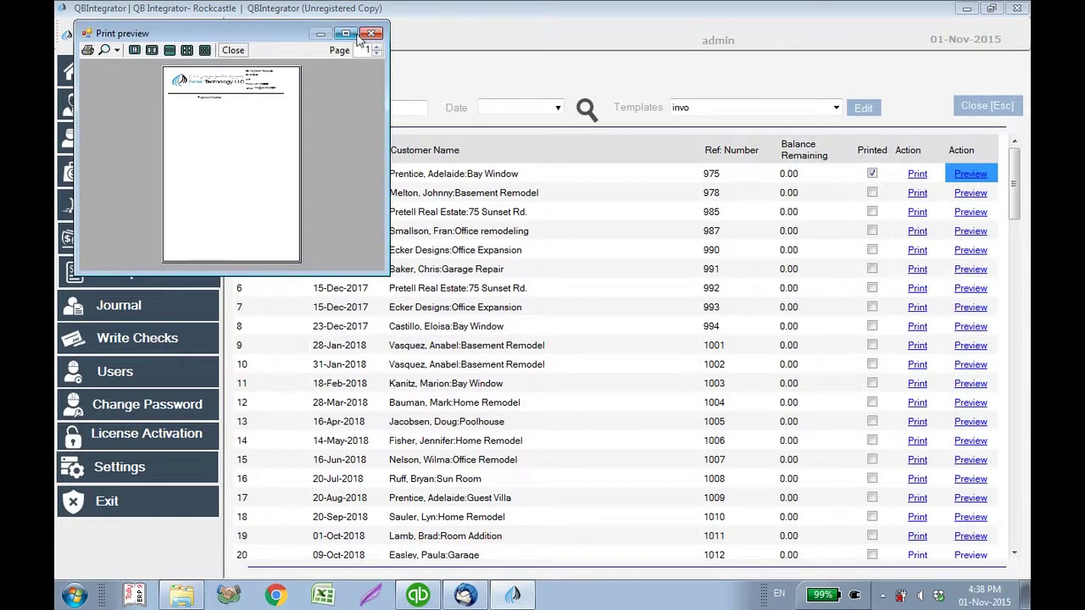
{"action": "left_click", "coordinate": [346, 34]}
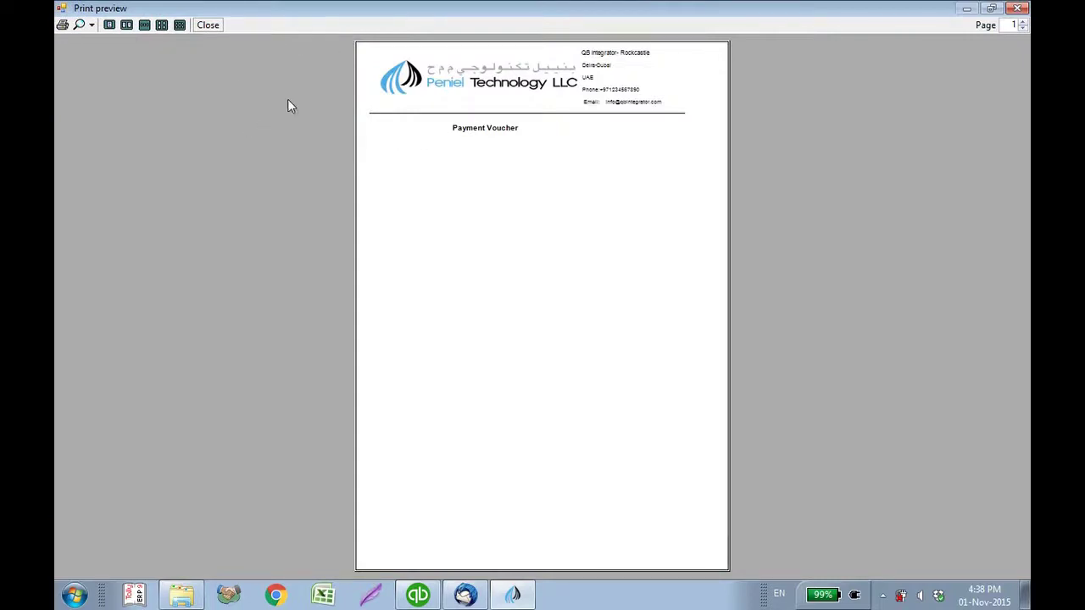
{"action": "left_click", "coordinate": [209, 26]}
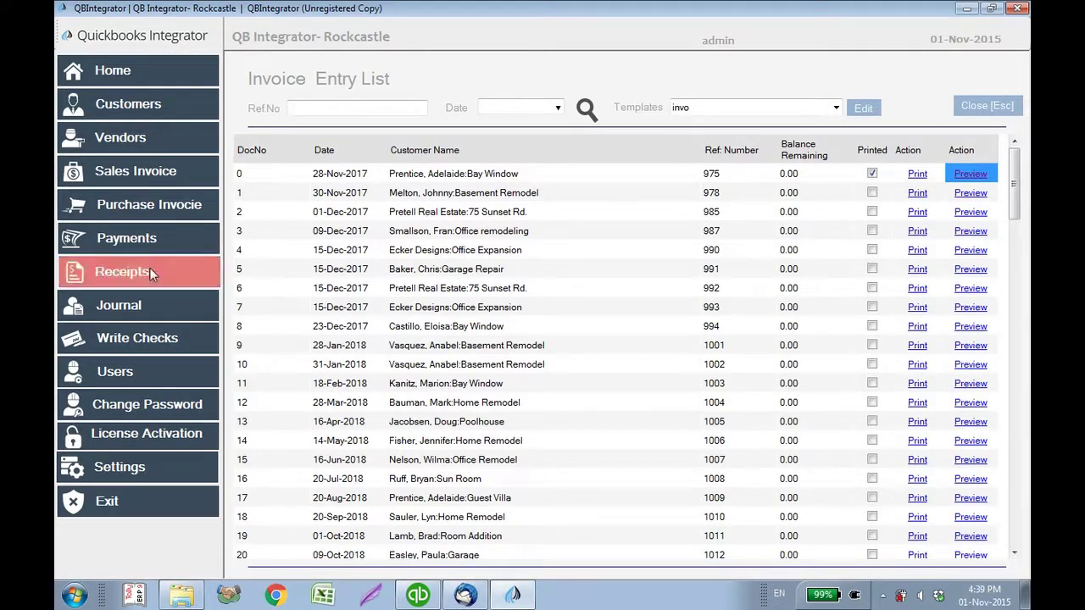
- Open the 'check' template for the Write Checks voucher type in the Print Designer
{"action": "left_click", "coordinate": [143, 336]}
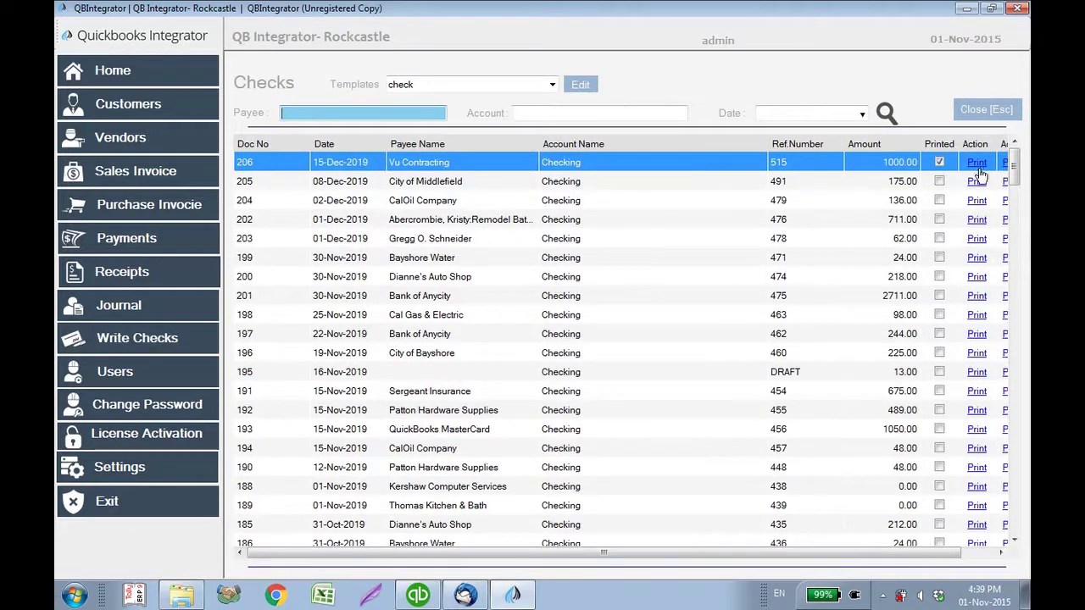
{"action": "left_click", "coordinate": [161, 62]}
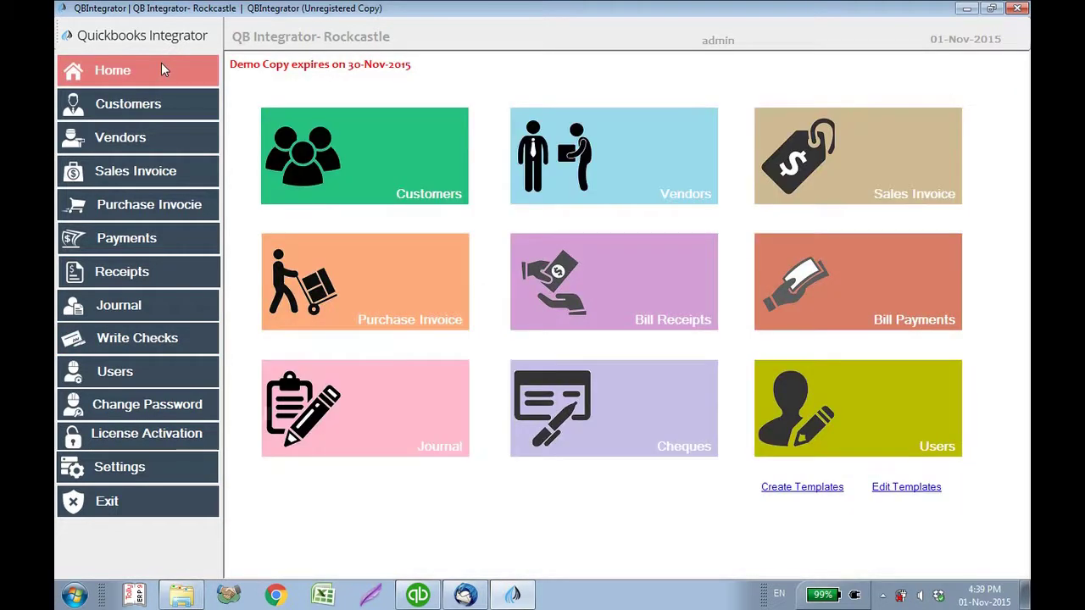
{"action": "left_click", "coordinate": [906, 491]}
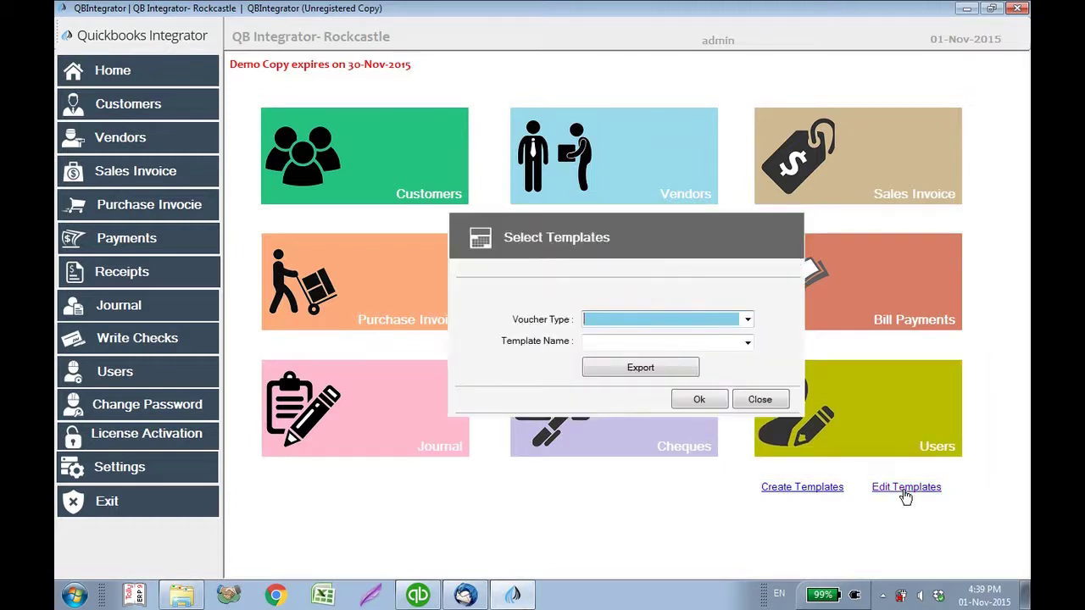
{"action": "left_click", "coordinate": [750, 327]}
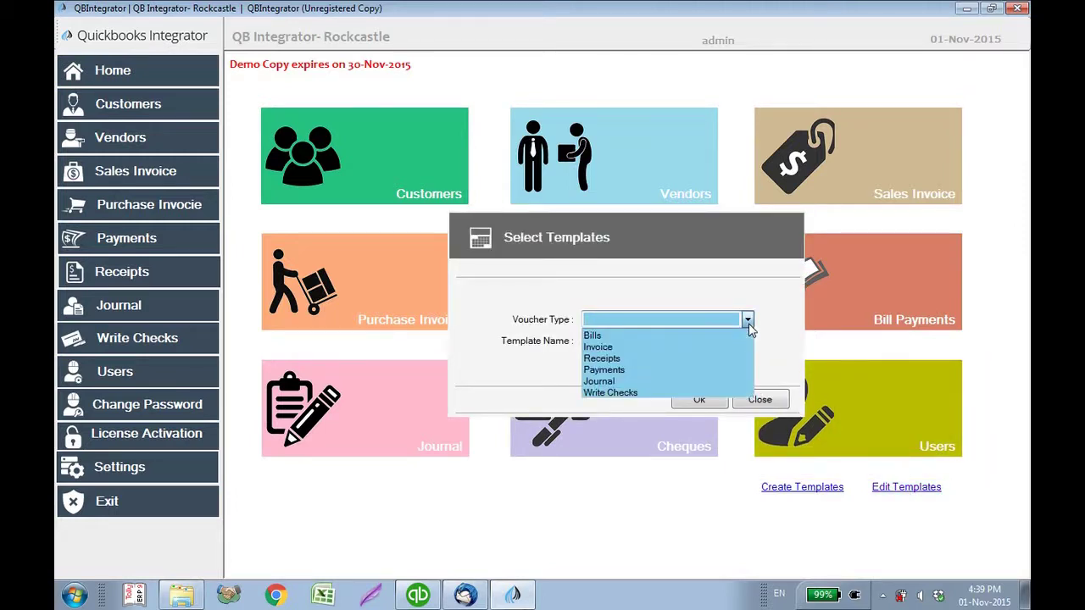
{"action": "left_click", "coordinate": [673, 393]}
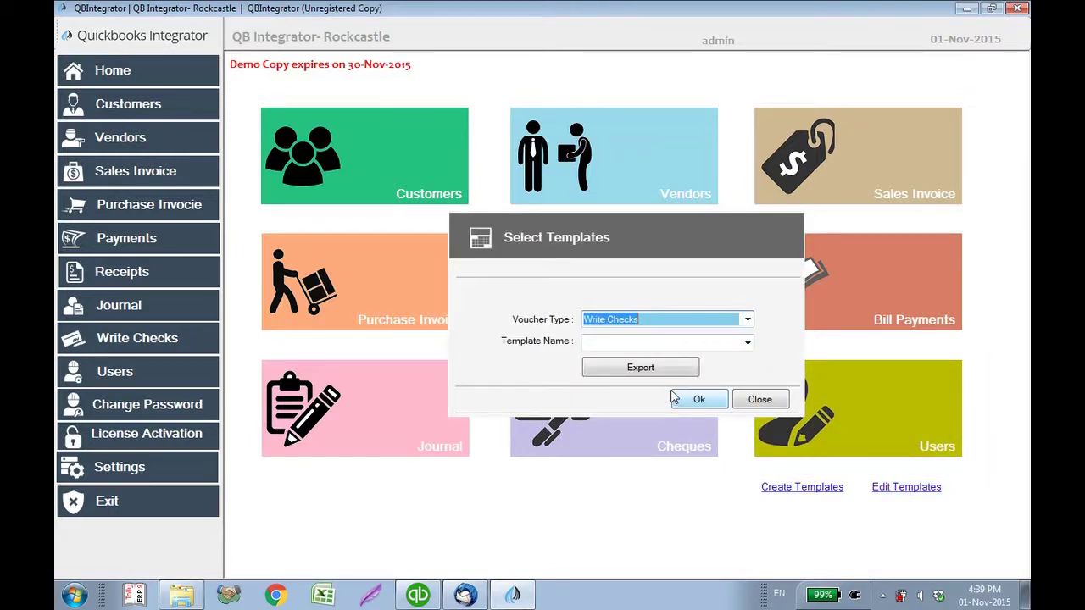
{"action": "left_click", "coordinate": [746, 344]}
{"action": "left_click", "coordinate": [734, 358]}
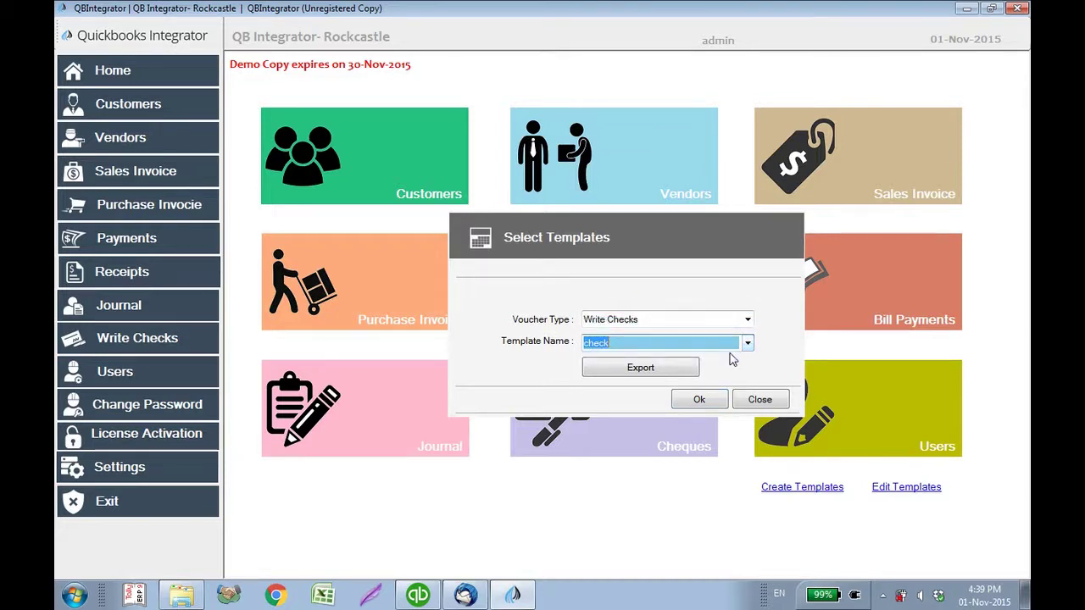
{"action": "left_click", "coordinate": [705, 400]}
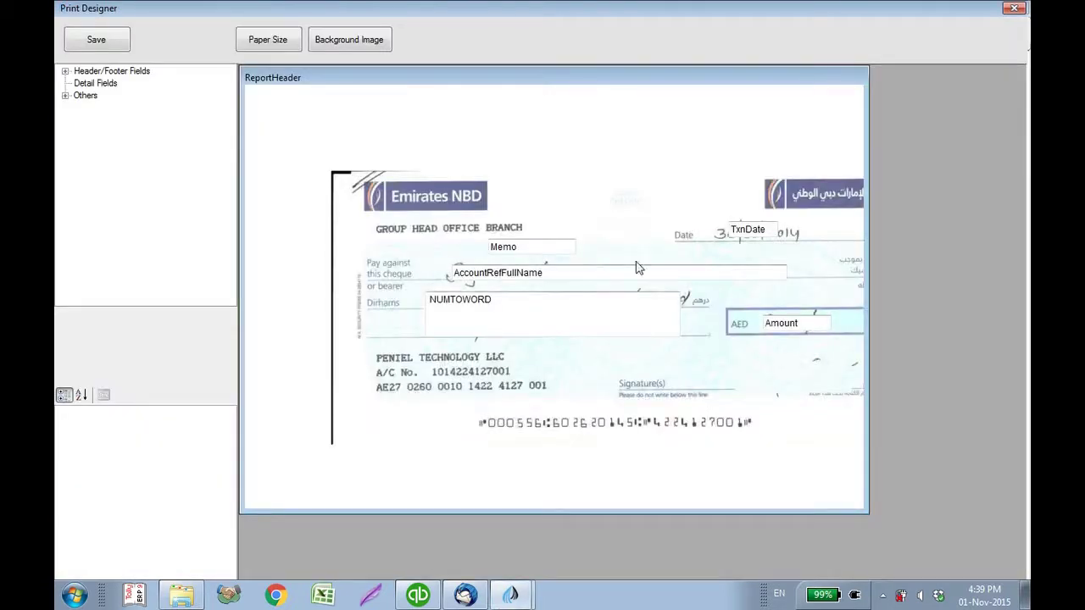
- Inspect the Memo field and browse the company and cheque field groups, picking RefNumber
{"action": "left_click", "coordinate": [531, 246]}
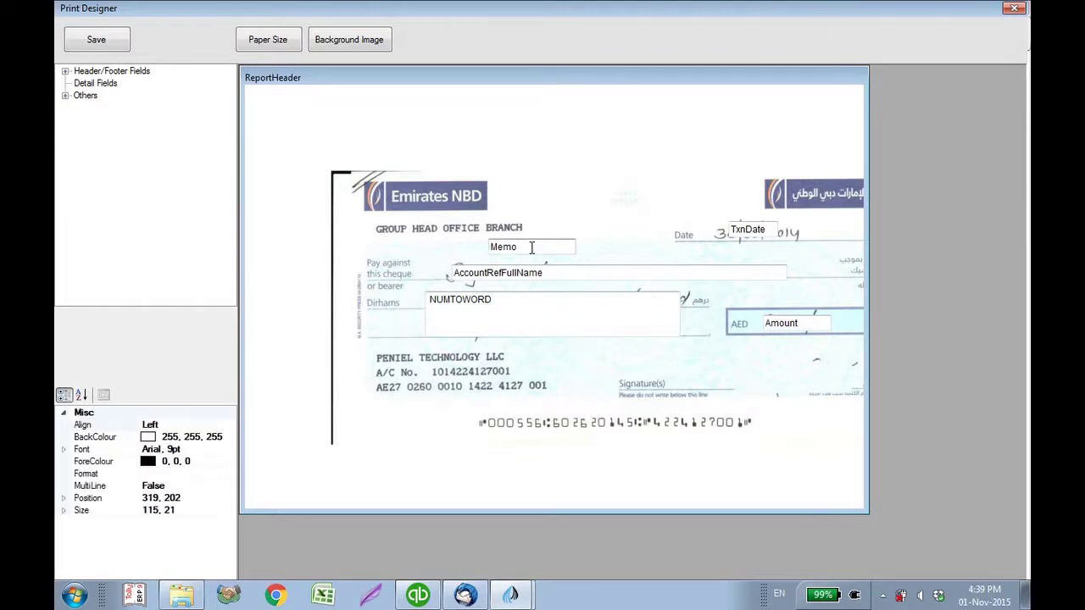
{"action": "left_click", "coordinate": [65, 72]}
{"action": "left_click", "coordinate": [76, 83]}
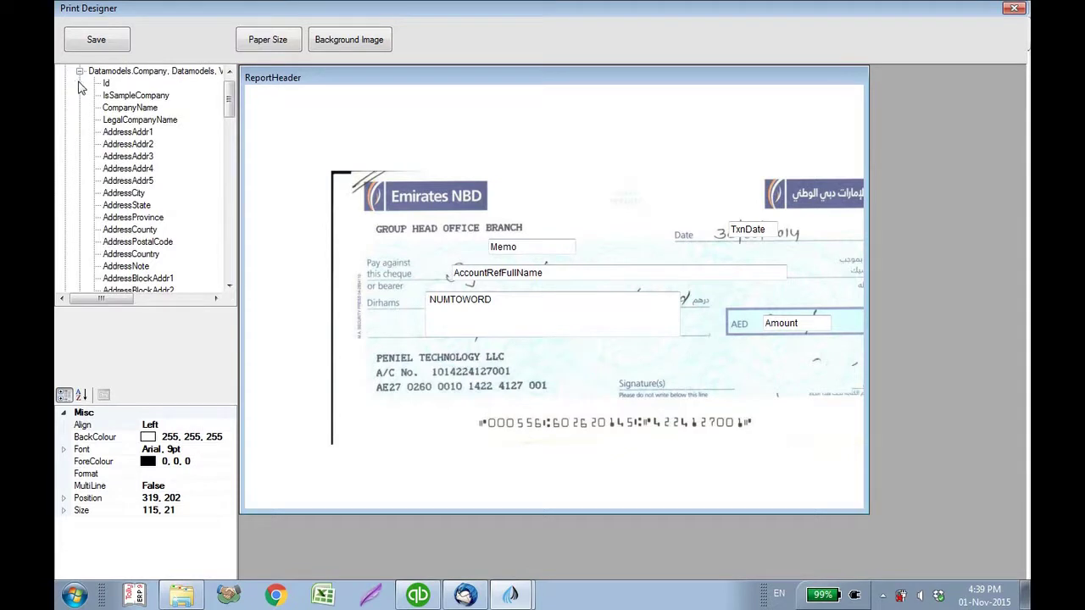
{"action": "left_click", "coordinate": [78, 72]}
{"action": "left_click", "coordinate": [80, 97]}
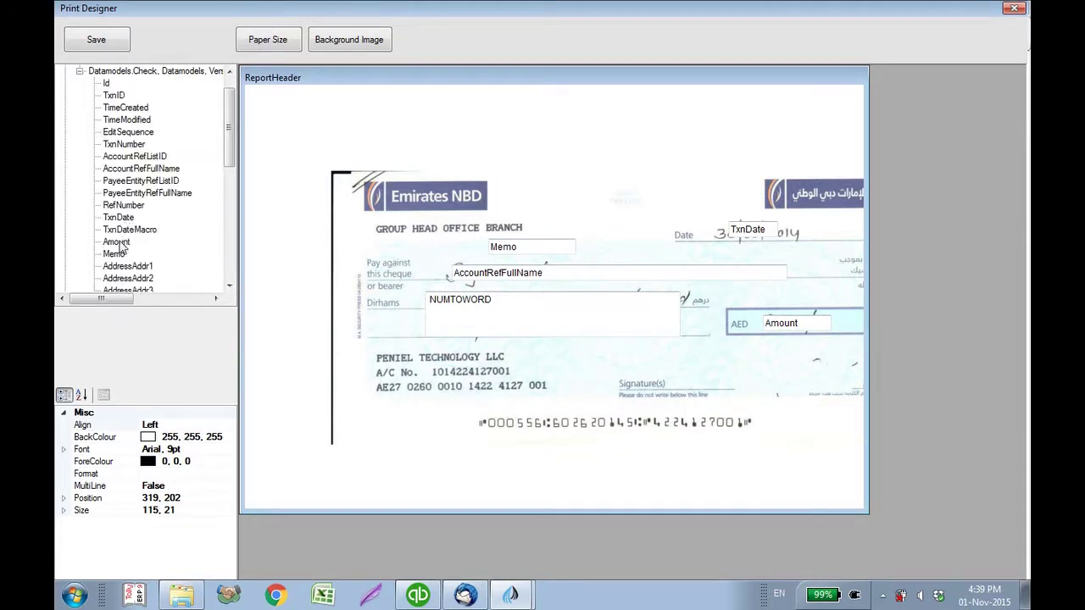
{"action": "left_click", "coordinate": [125, 206]}
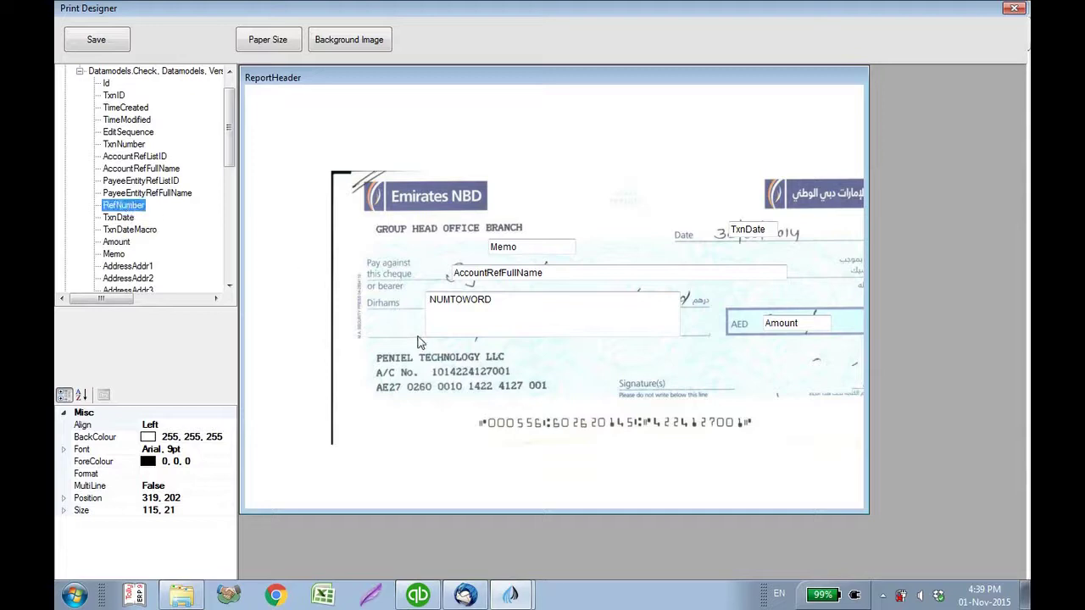
- Nudge the Amount field with arrow keys and move the TxnDate field slightly down
{"action": "left_click", "coordinate": [787, 325]}
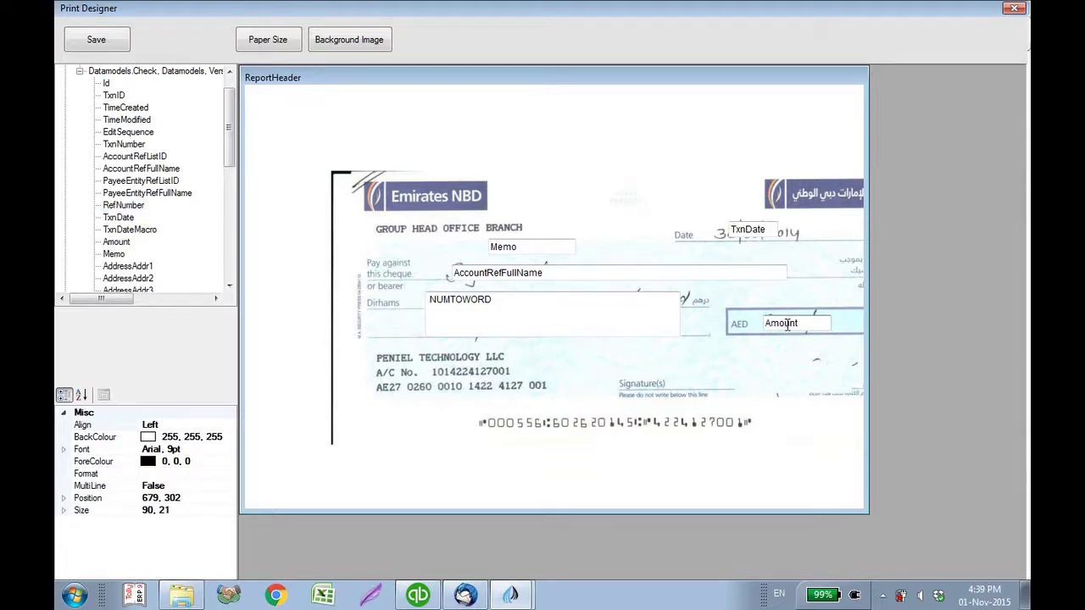
{"action": "key", "text": "Right"}
{"action": "key", "text": "Right"}
{"action": "key", "text": "Right"}
{"action": "key", "text": "Right"}
{"action": "key", "text": "Right"}
{"action": "key", "text": "Right"}
{"action": "key", "text": "Left"}
{"action": "key", "text": "Left"}
{"action": "key", "text": "Left"}
{"action": "key", "text": "Left"}
{"action": "key", "text": "Left"}
{"action": "key", "text": "Left"}
{"action": "left_click_drag", "start_coordinate": [768, 229], "coordinate": [768, 233]}
{"action": "key", "text": "Right"}
{"action": "key", "text": "Right"}
{"action": "key", "text": "Right"}
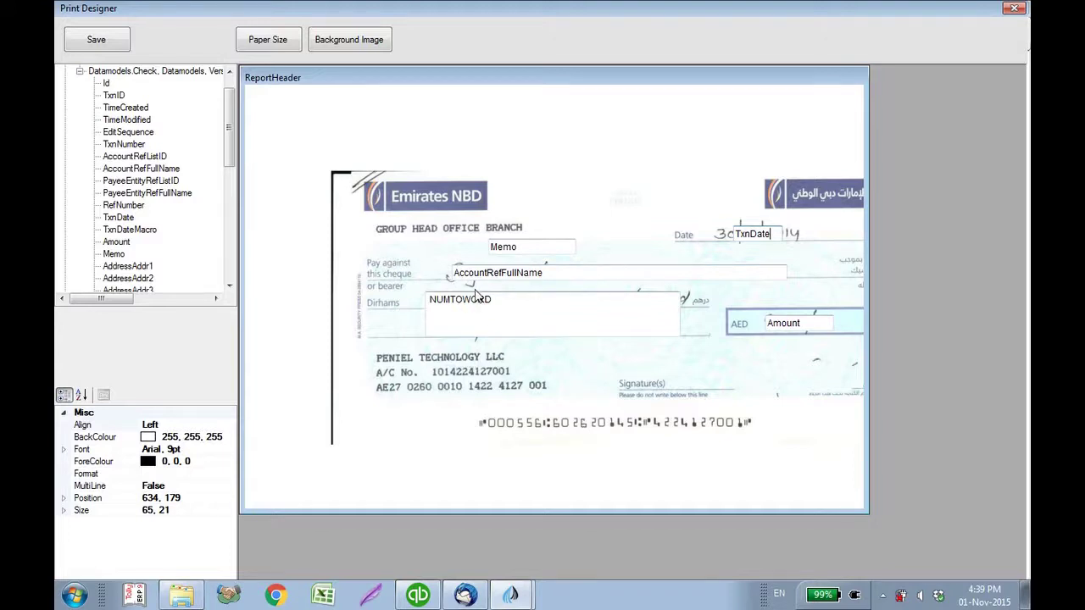
{"action": "left_click_drag", "start_coordinate": [478, 298], "coordinate": [508, 292]}
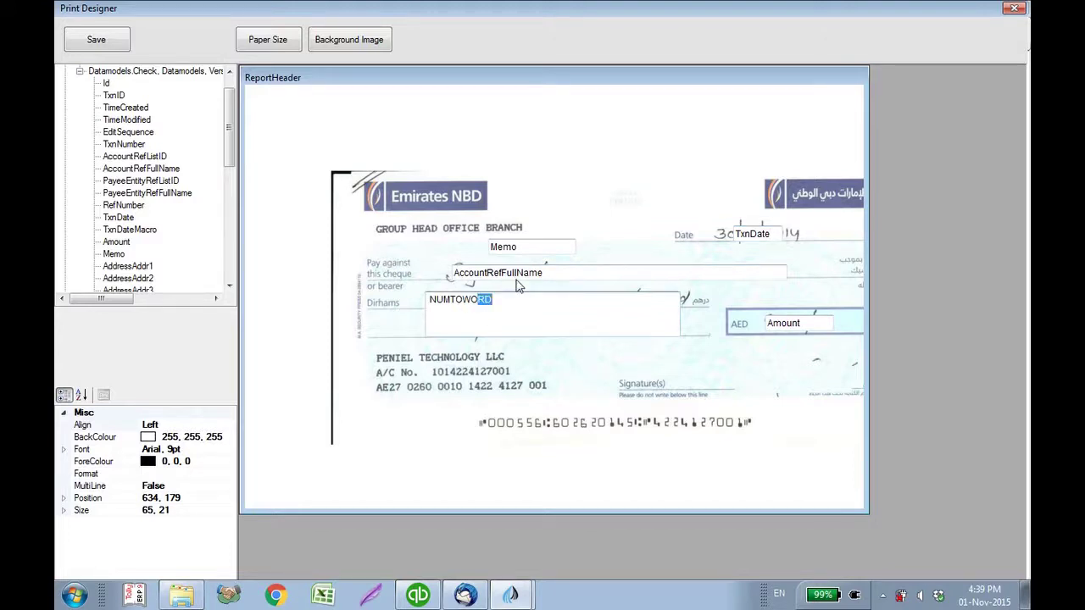
- Shorten the AccountRefFullName payee field and save the check template
{"action": "left_click", "coordinate": [519, 276]}
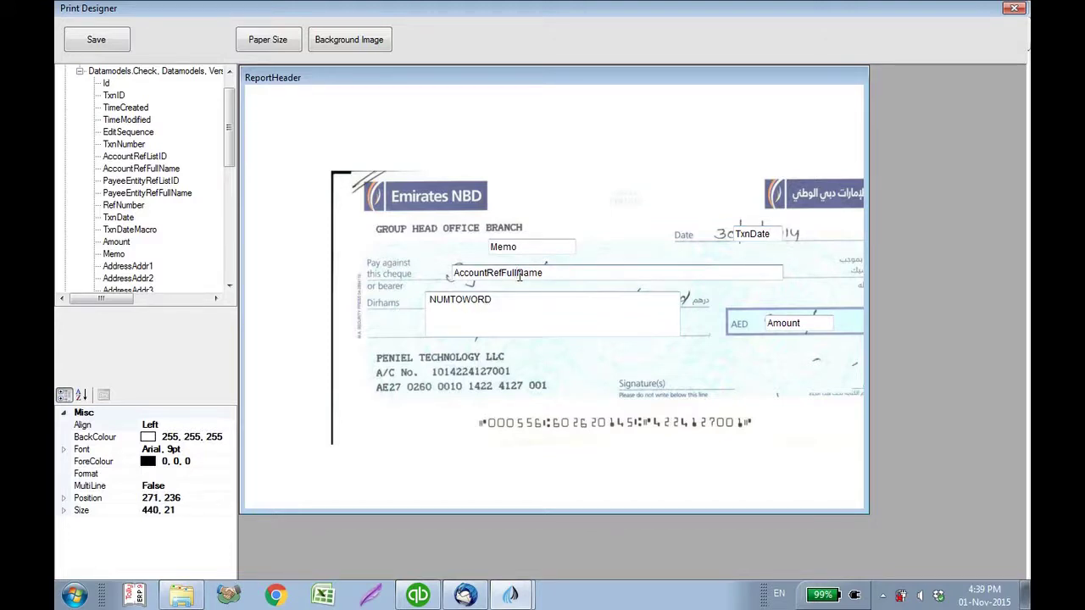
{"action": "left_click_drag", "start_coordinate": [782, 273], "coordinate": [676, 273]}
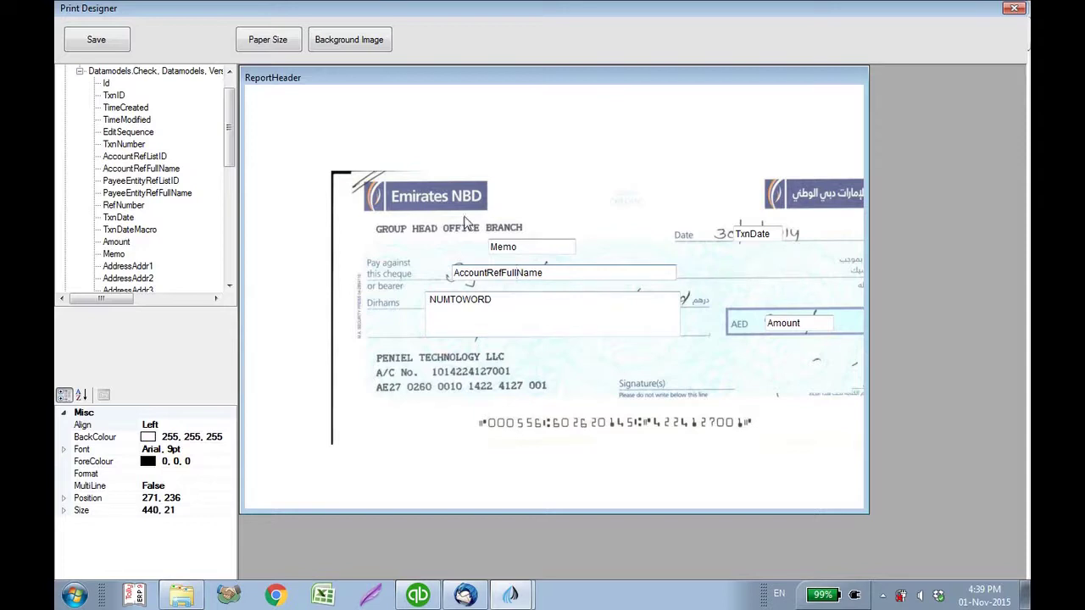
{"action": "left_click", "coordinate": [96, 43]}
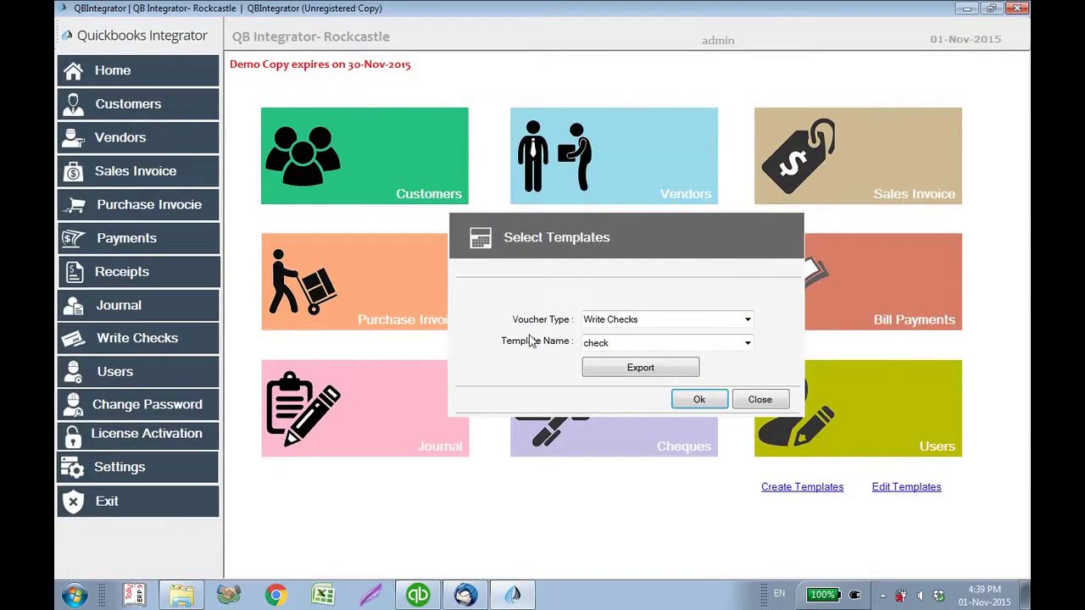
- Close Select Templates, then open and close the Change Password form without changes
{"action": "left_click", "coordinate": [761, 399]}
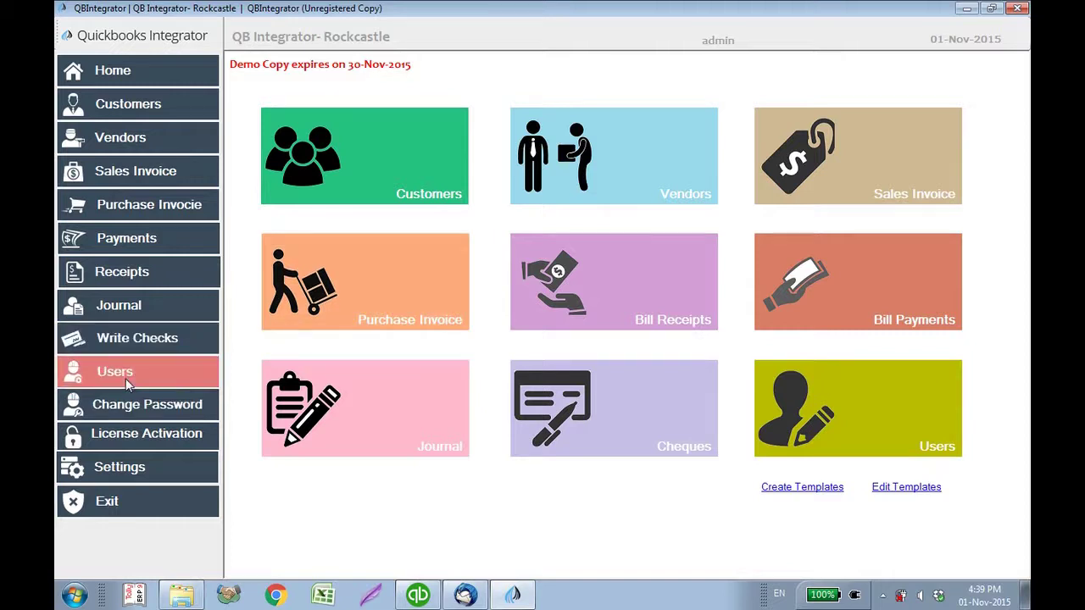
{"action": "left_click", "coordinate": [135, 408]}
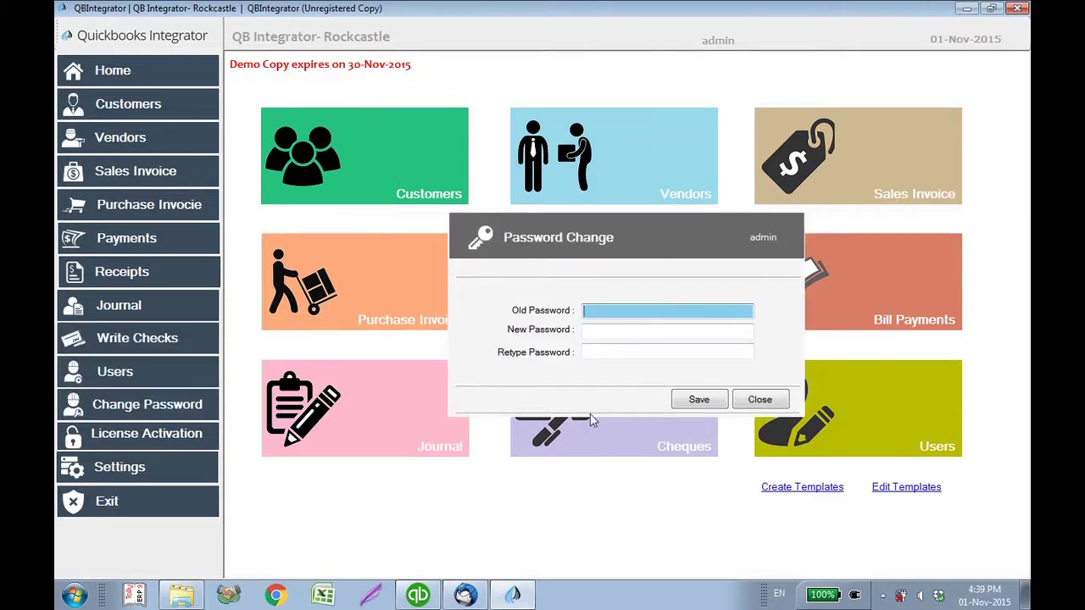
{"action": "left_click", "coordinate": [761, 399]}
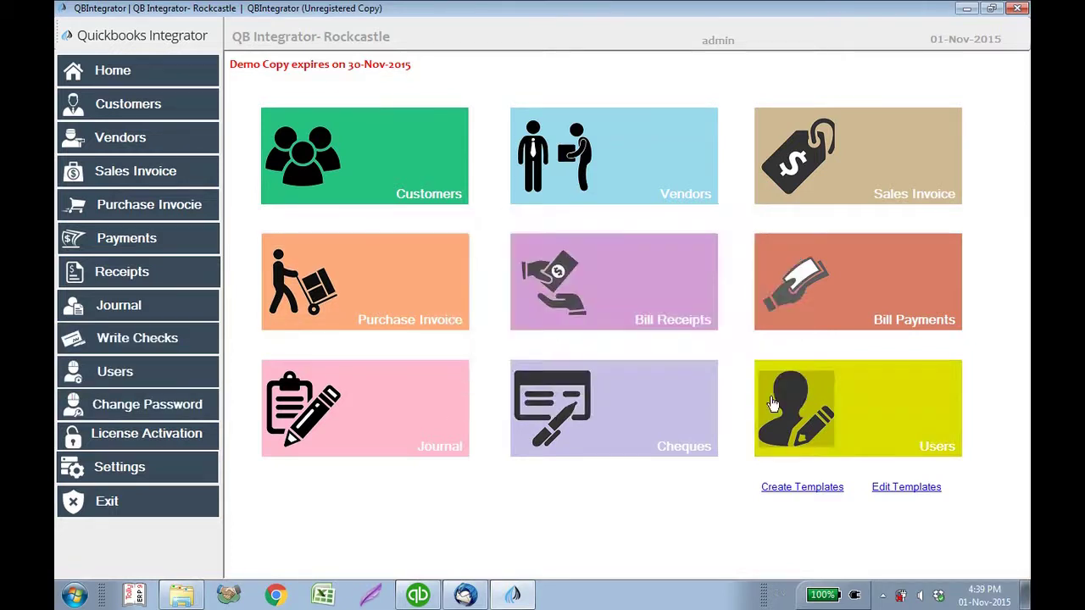
- Review the company address, country, phone, fax and email fields in Settings
{"action": "left_click", "coordinate": [157, 453]}
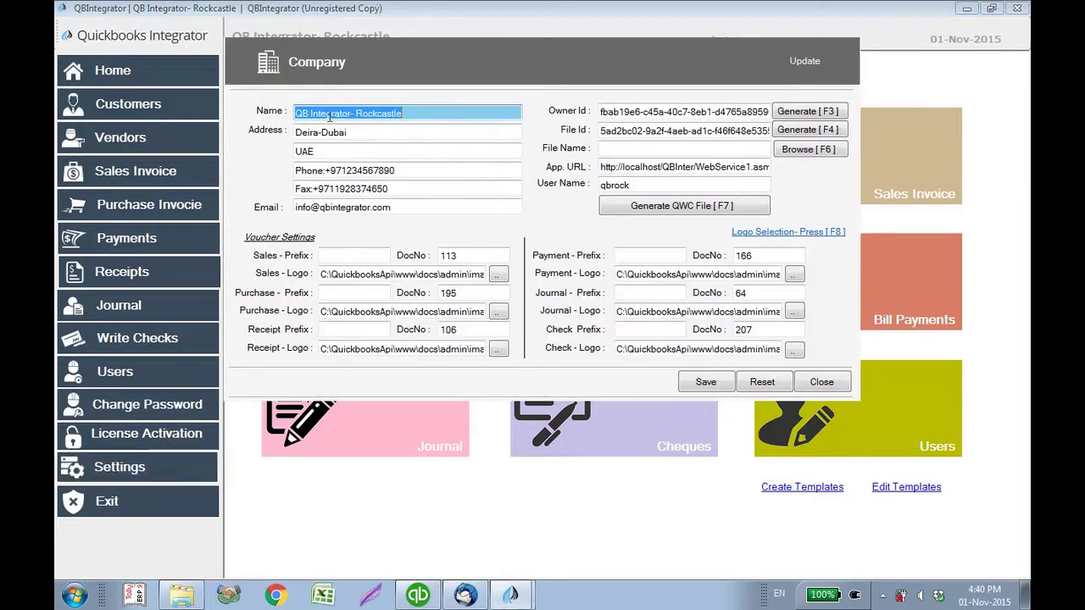
{"action": "left_click", "coordinate": [333, 132]}
{"action": "left_click", "coordinate": [333, 151]}
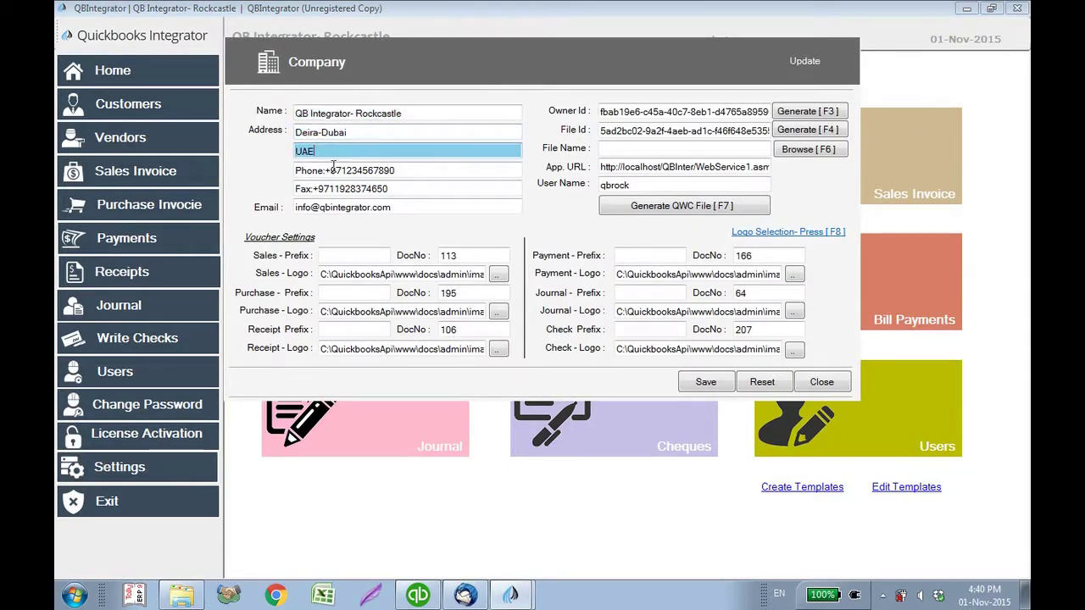
{"action": "left_click", "coordinate": [332, 169]}
{"action": "left_click", "coordinate": [335, 188]}
{"action": "left_click", "coordinate": [336, 207]}
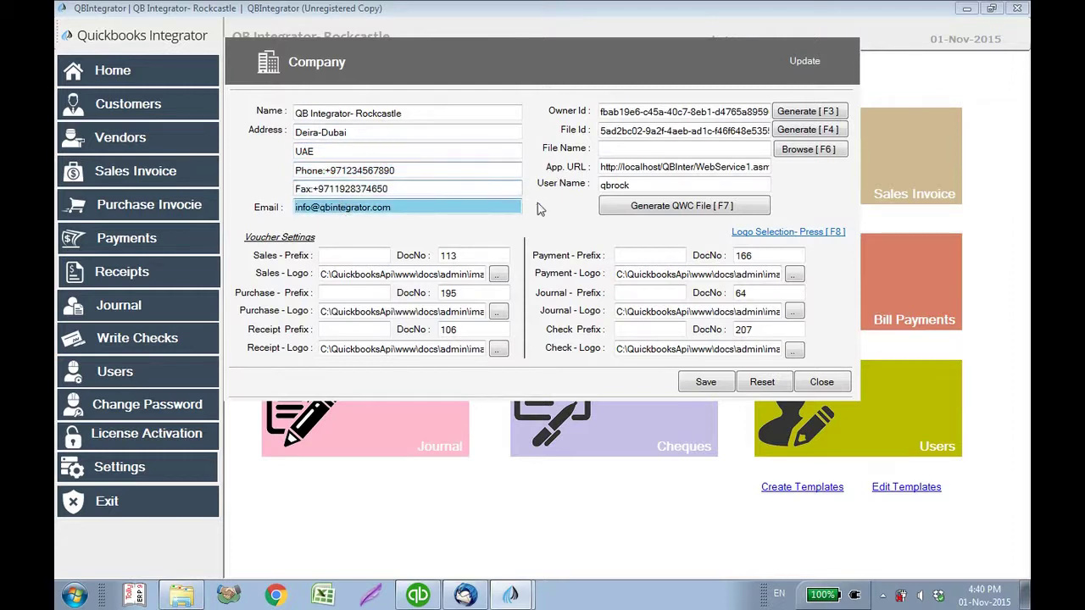
- Review the sales prefix and sales, purchase, receipt, payment, journal and check document numbers, then save
{"action": "left_click", "coordinate": [467, 254]}
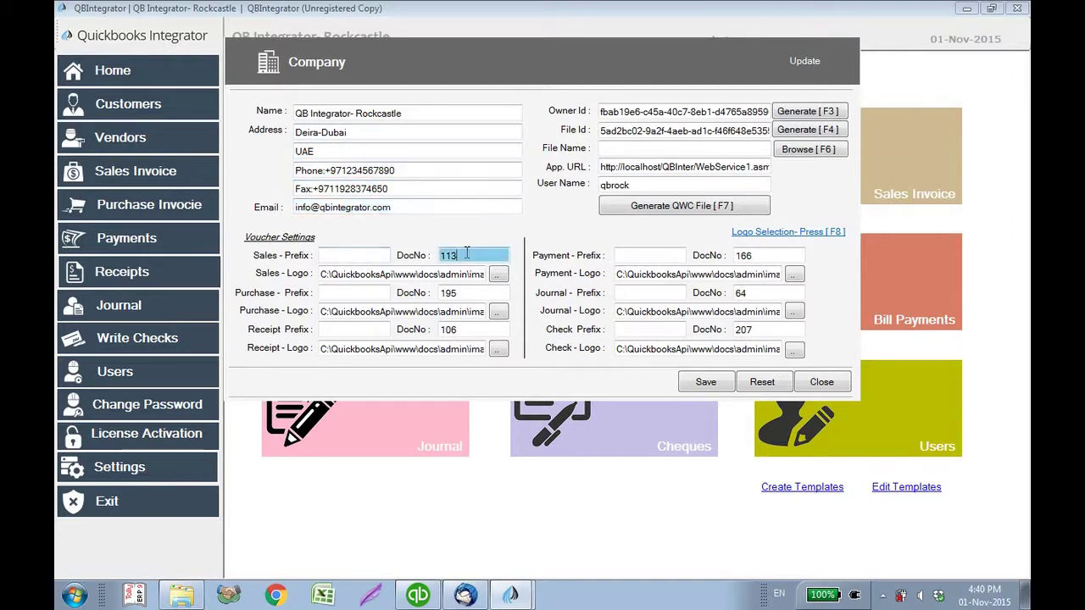
{"action": "left_click", "coordinate": [357, 248]}
{"action": "type", "text": "e"}
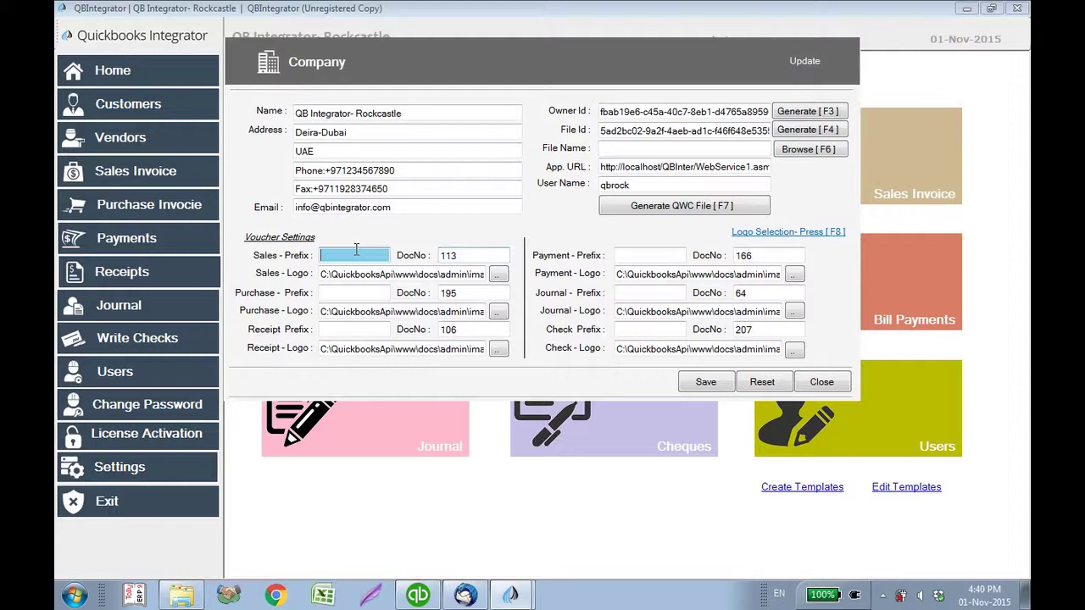
{"action": "left_click", "coordinate": [461, 295]}
{"action": "left_click", "coordinate": [463, 329]}
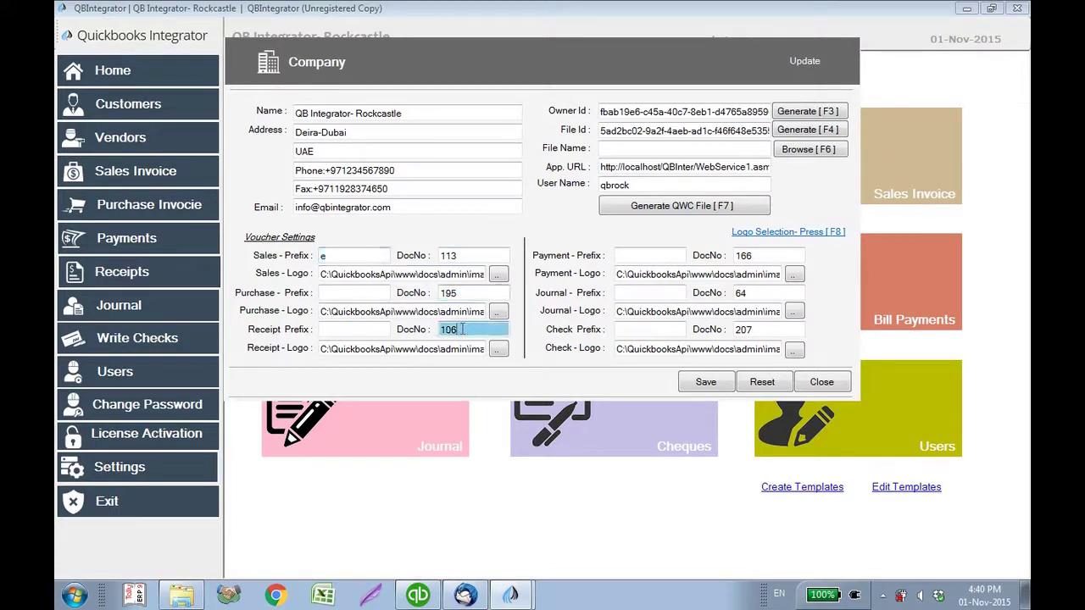
{"action": "left_click", "coordinate": [755, 256]}
{"action": "left_click", "coordinate": [746, 294]}
{"action": "left_click", "coordinate": [747, 328]}
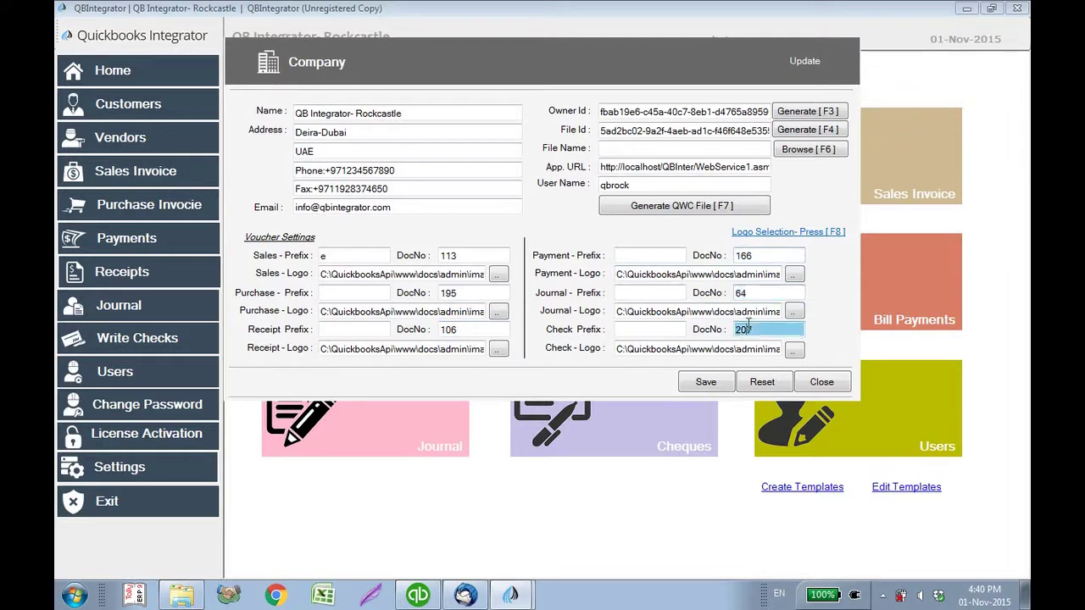
{"action": "left_click", "coordinate": [705, 383]}
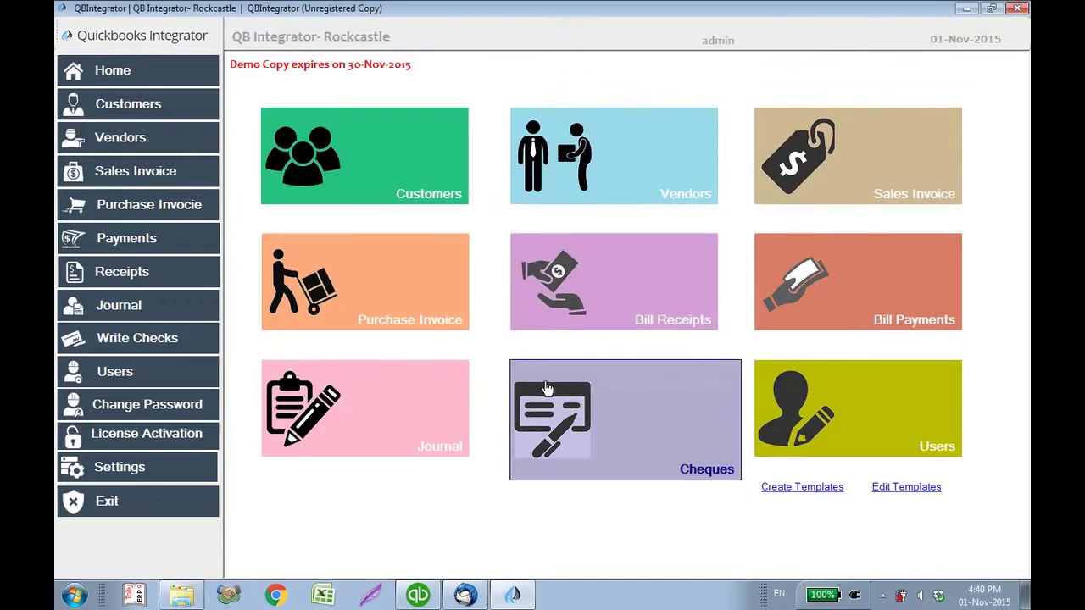
{"action": "left_click", "coordinate": [184, 436]}
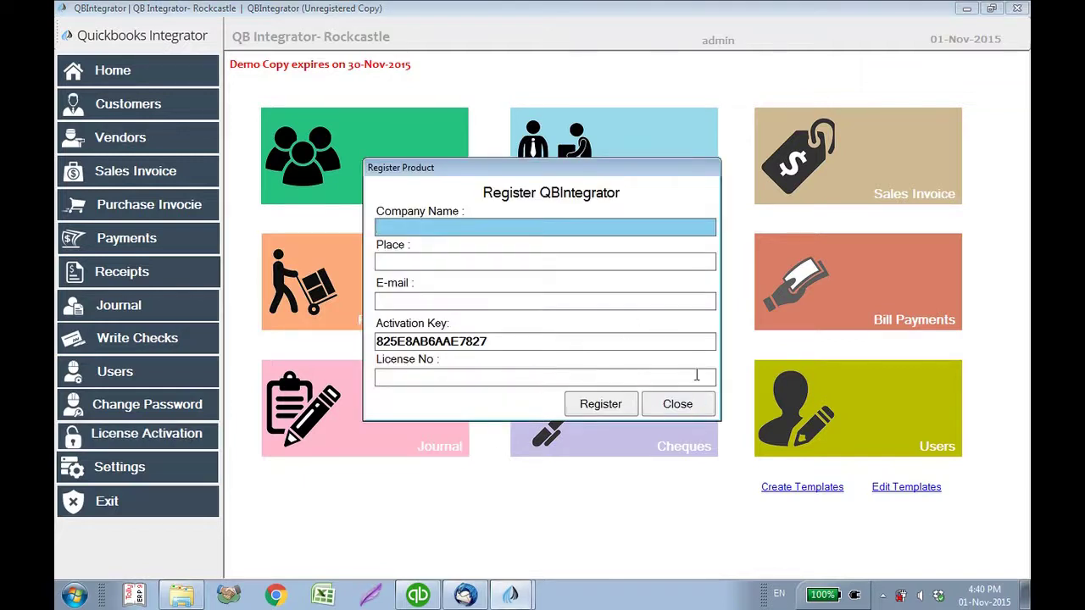
{"action": "left_click", "coordinate": [678, 405]}
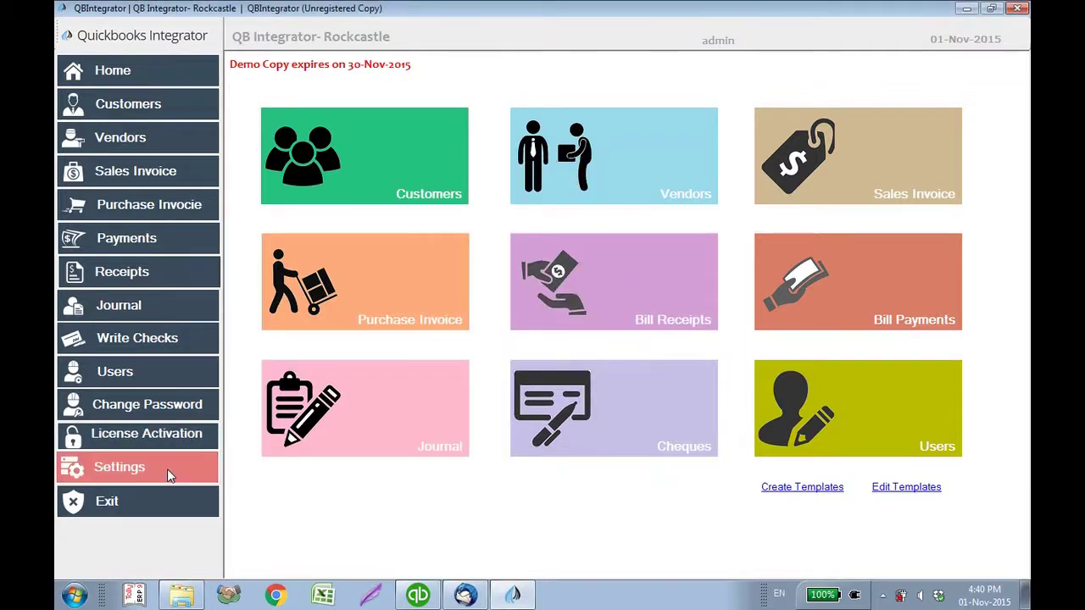